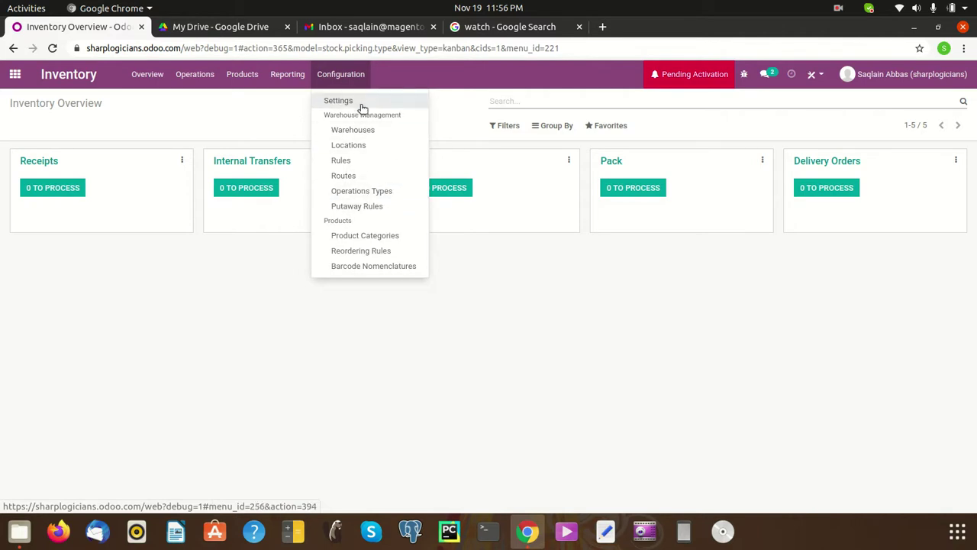
# Step: Review the Sharplogicians warehouse's incoming and outgoing shipment step options and save the record
pyautogui.click(366, 128)
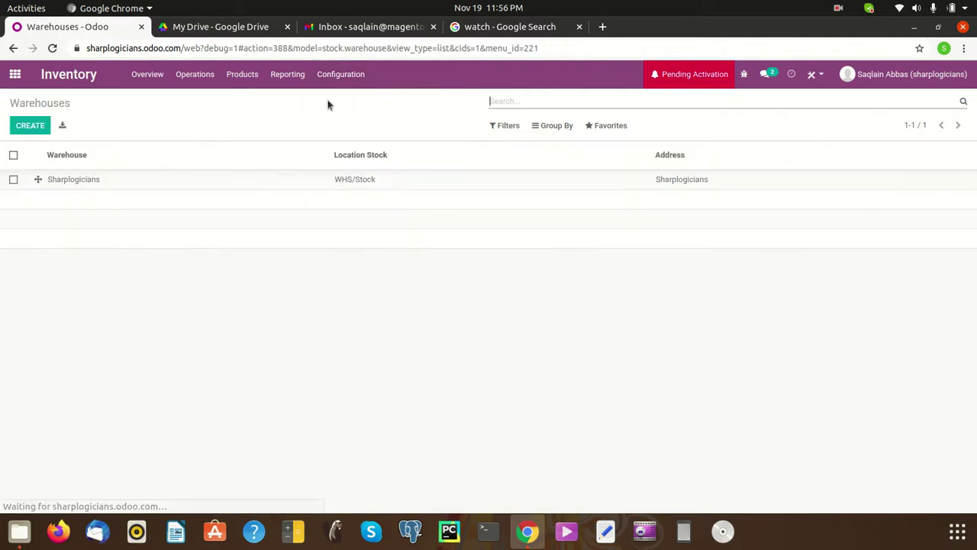
pyautogui.click(303, 186)
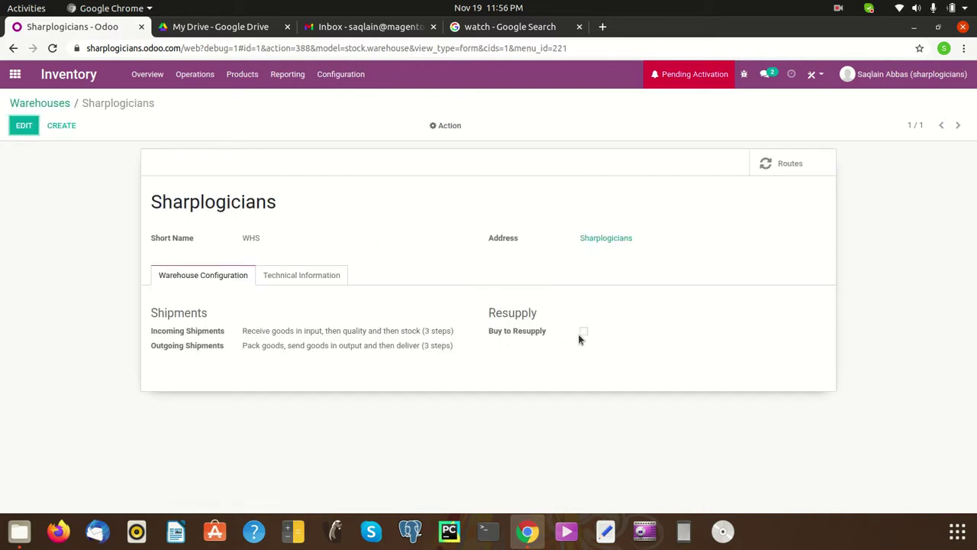
pyautogui.click(31, 130)
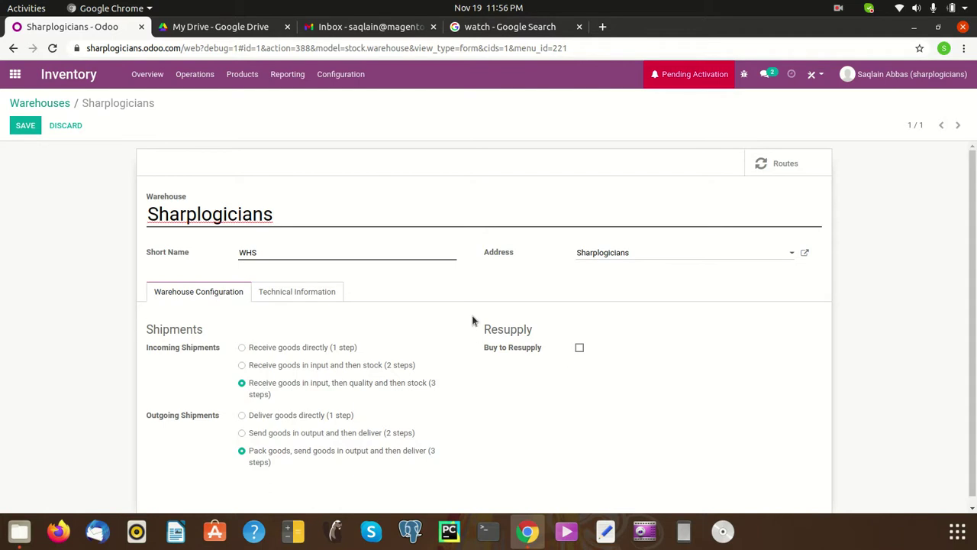
pyautogui.click(23, 126)
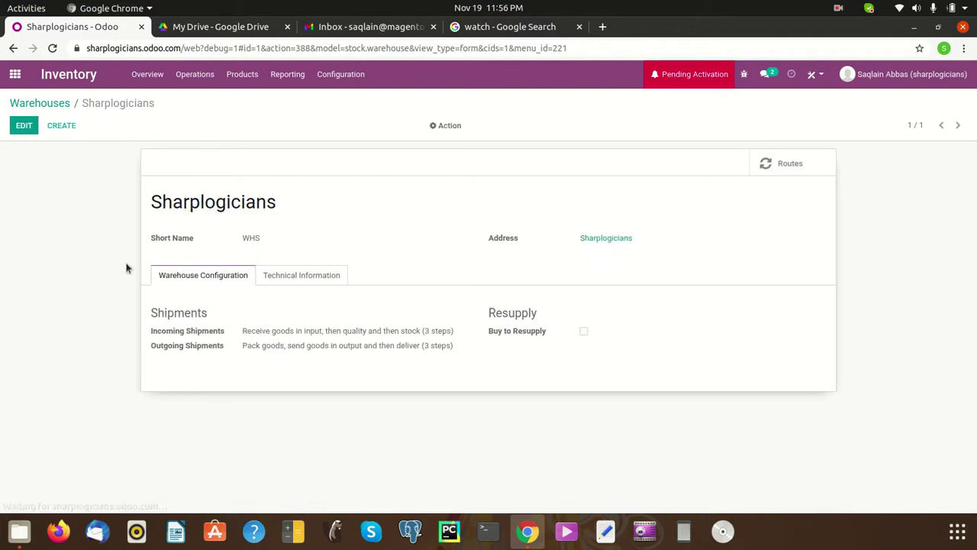
# Step: Start a new inventory product and set its image to bag.jpg from the Downloads folder
pyautogui.click(242, 74)
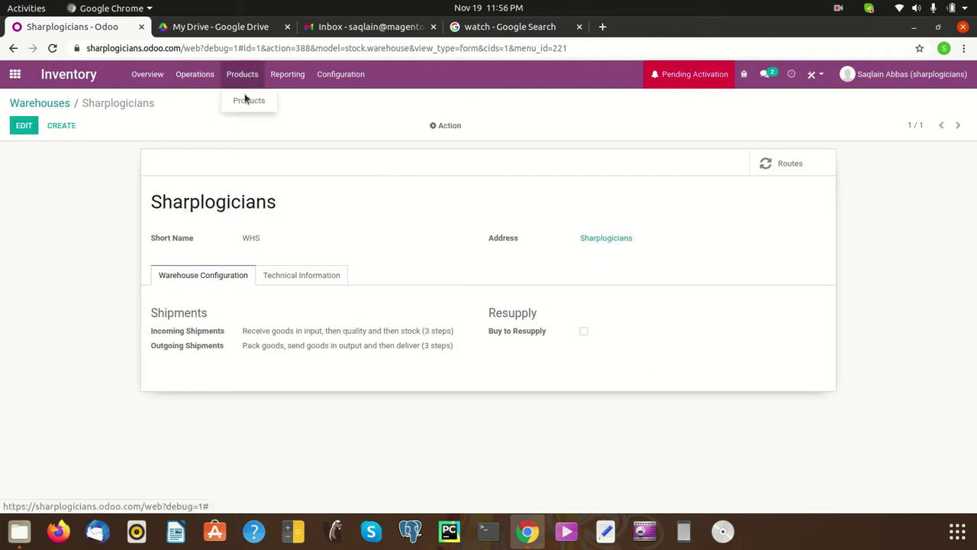
pyautogui.click(246, 101)
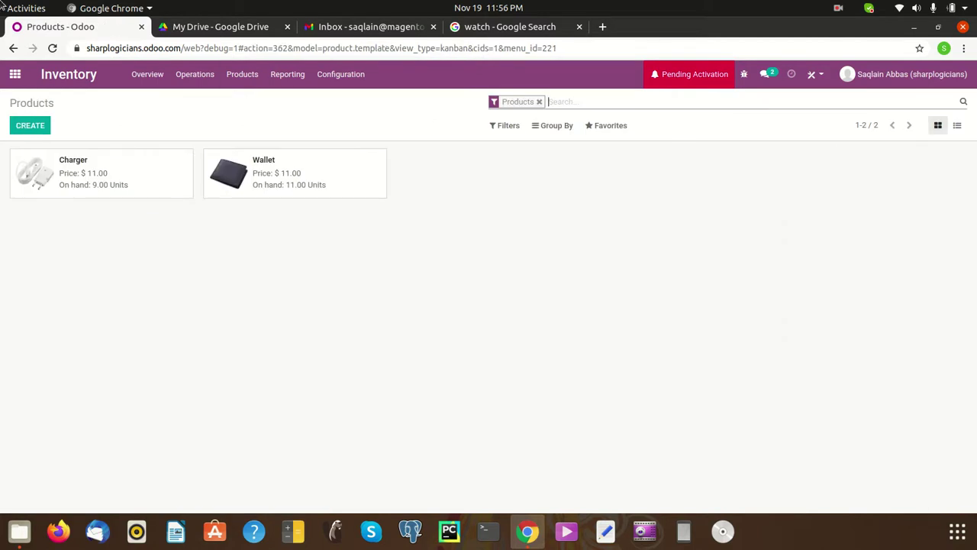
pyautogui.click(29, 125)
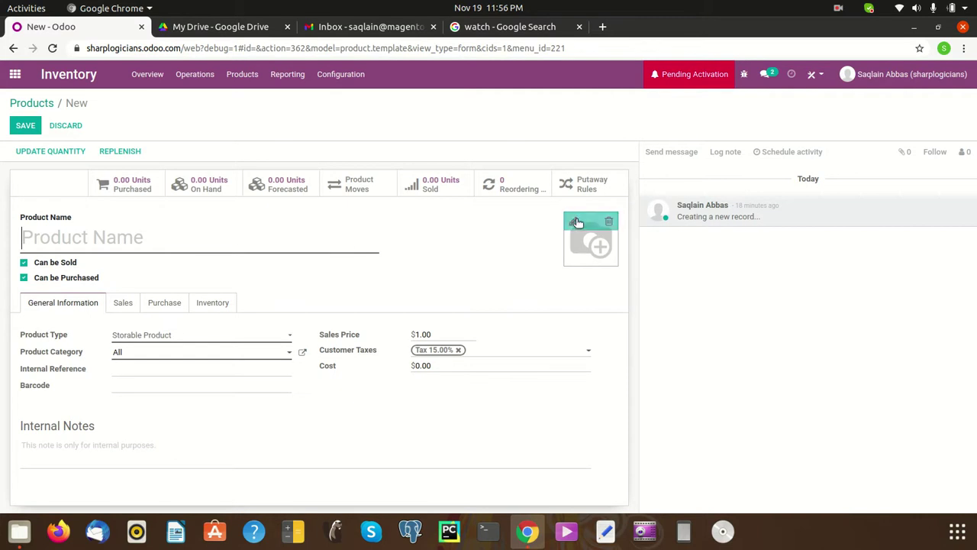
pyautogui.click(574, 222)
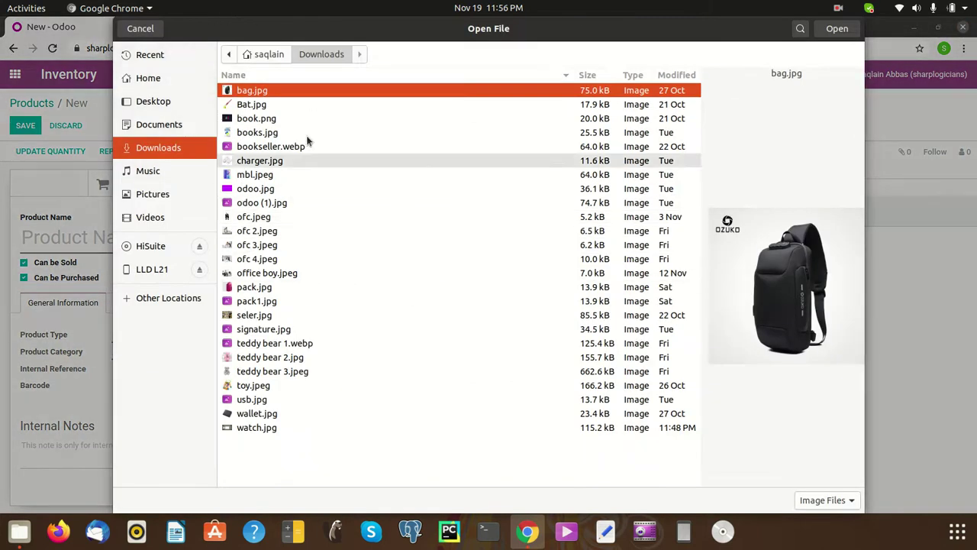
pyautogui.click(837, 29)
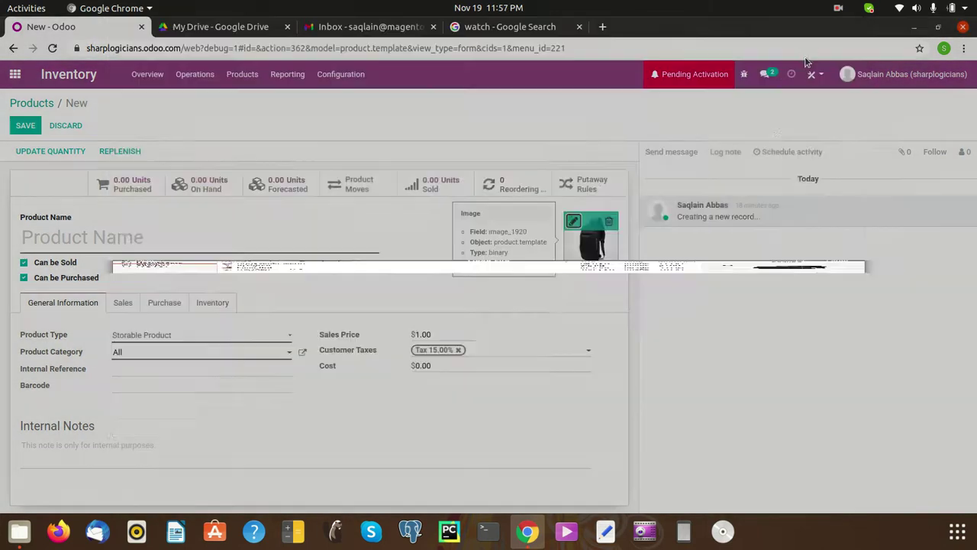
# Step: Name the product Bag with a sales price of $11.00, review its sales, purchase and inventory settings, and save it
pyautogui.click(176, 228)
pyautogui.write('Bag')
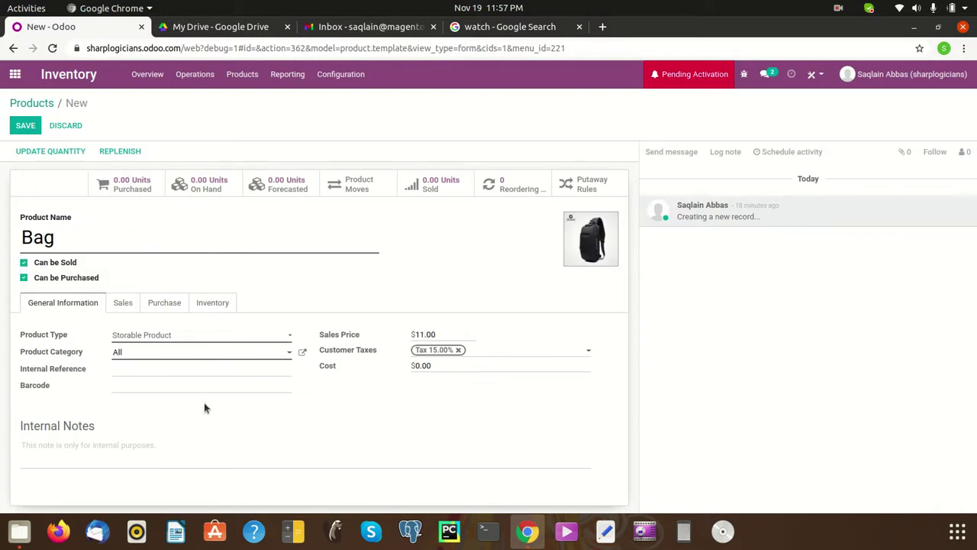
pyautogui.click(123, 303)
pyautogui.click(167, 303)
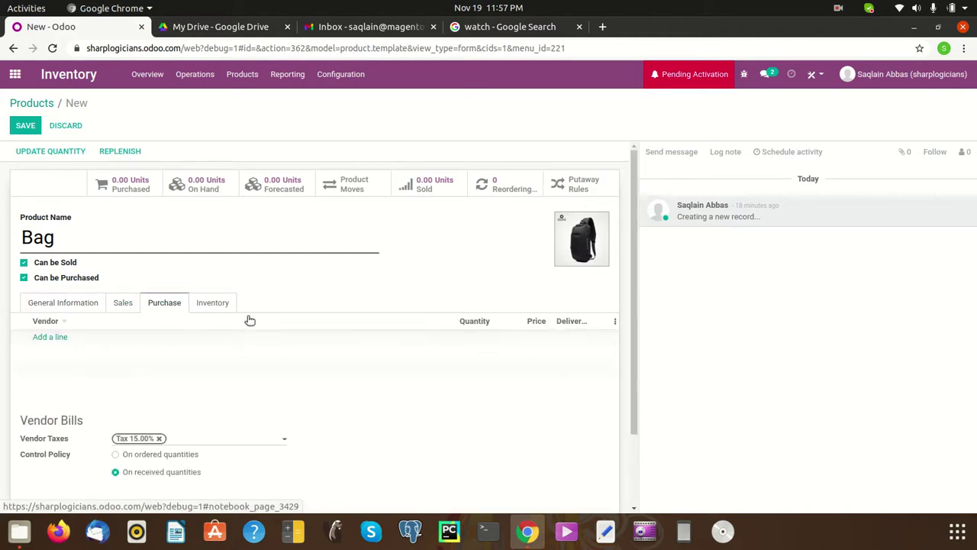
pyautogui.click(219, 307)
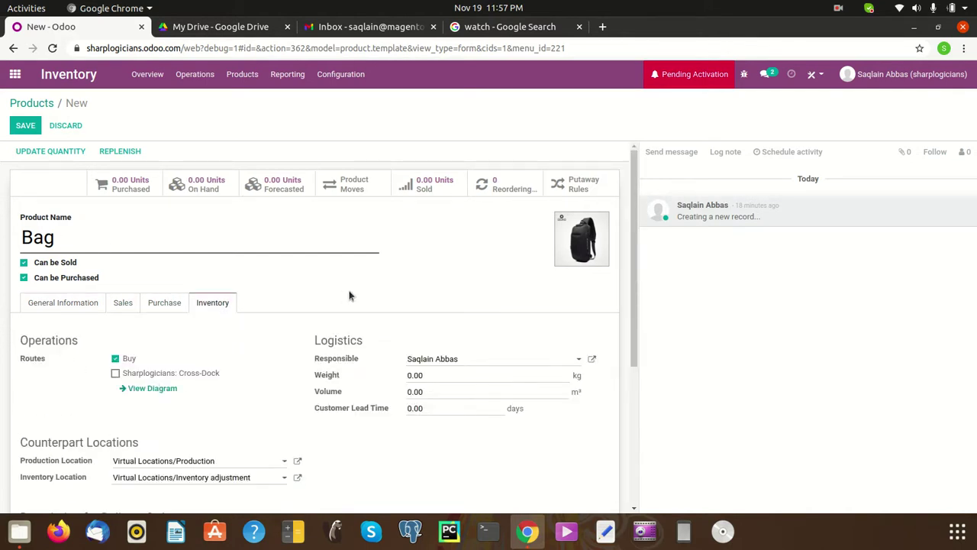
pyautogui.click(25, 126)
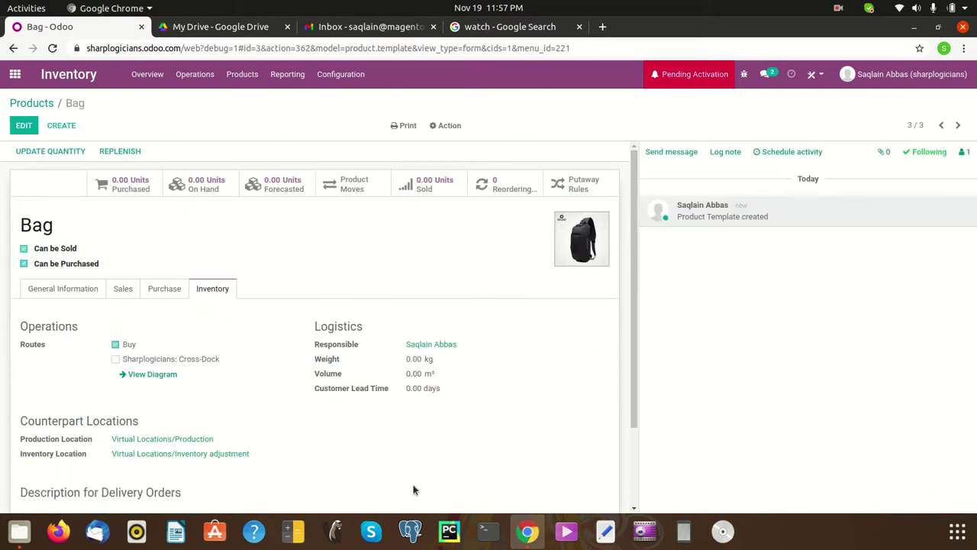
# Step: Start a new request for quotation in Purchase and create a new vendor for it by entering the vendor's name
pyautogui.click(15, 74)
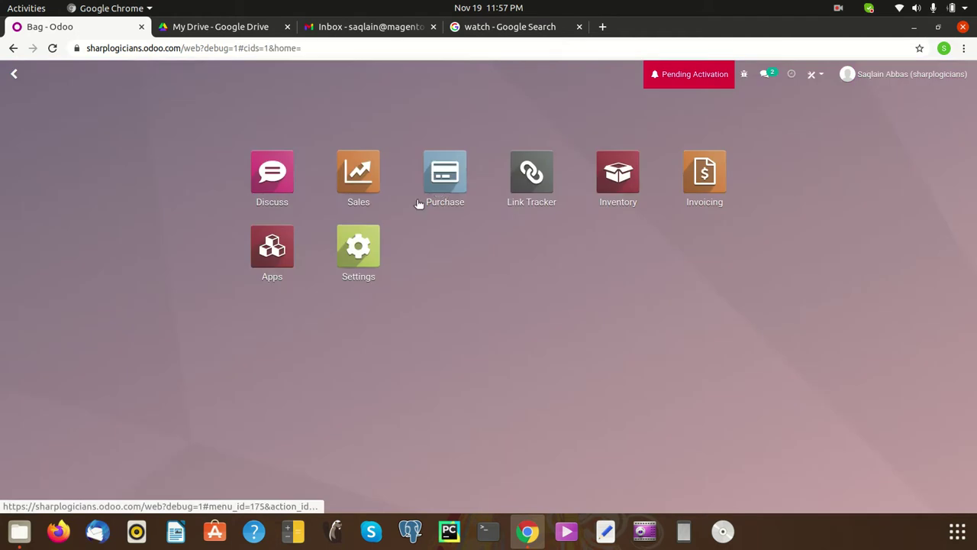
pyautogui.click(439, 191)
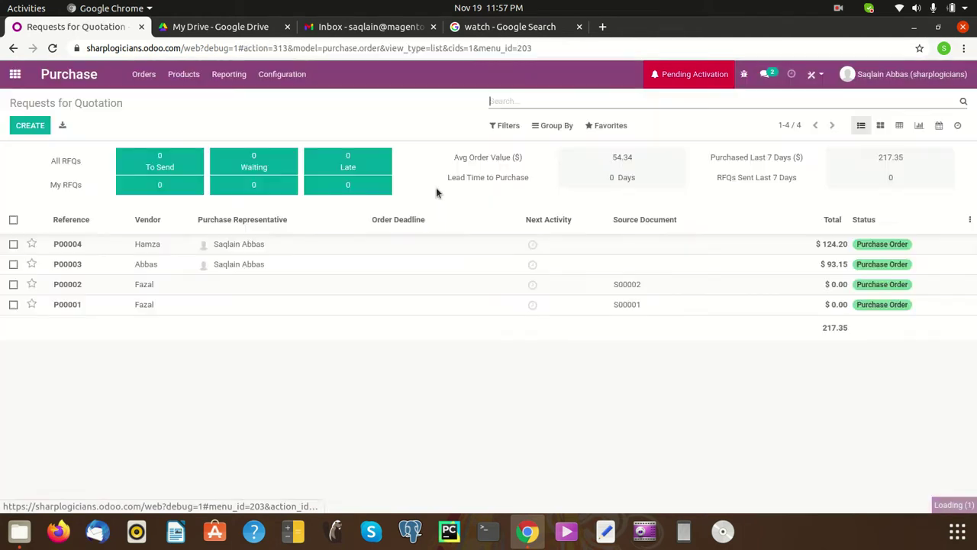
pyautogui.click(29, 127)
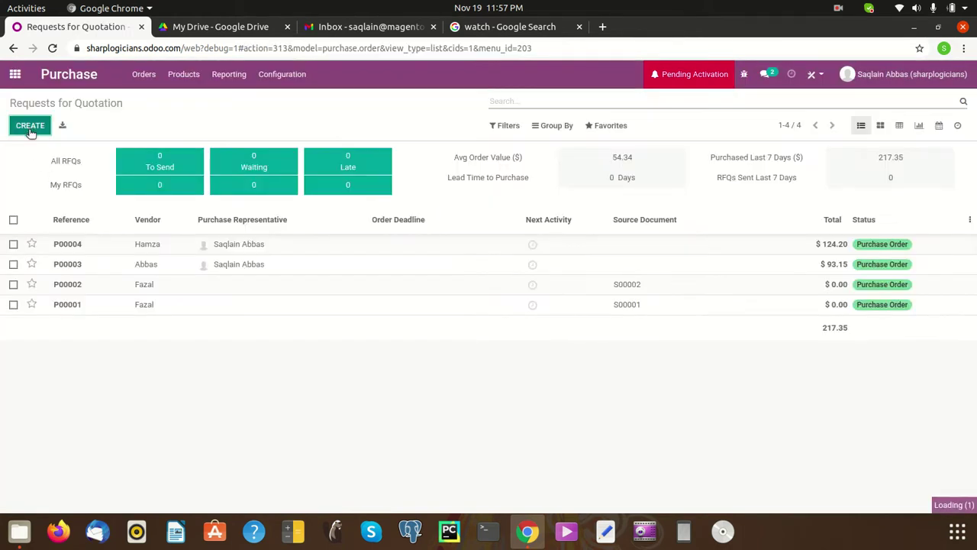
pyautogui.click(191, 249)
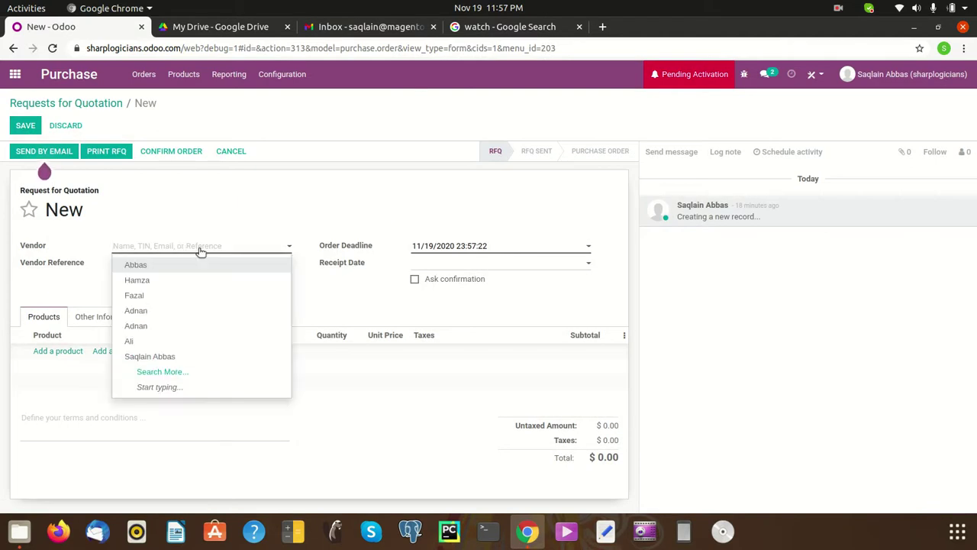
pyautogui.write('Da')
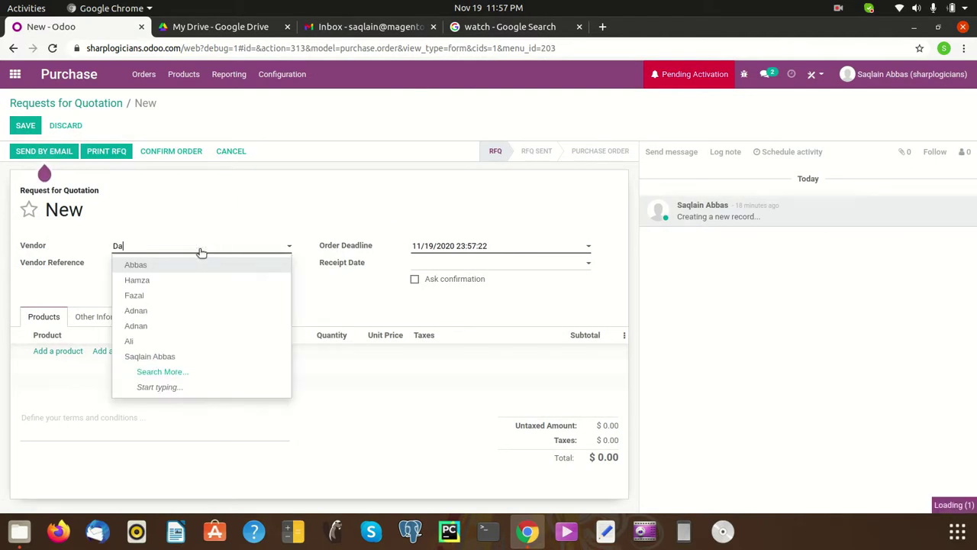
pyautogui.write('nish')
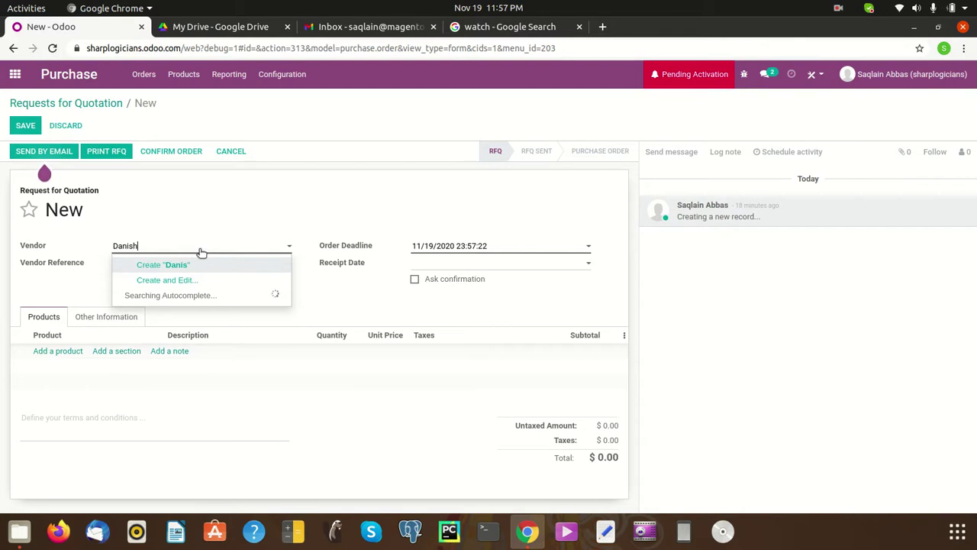
pyautogui.click(200, 264)
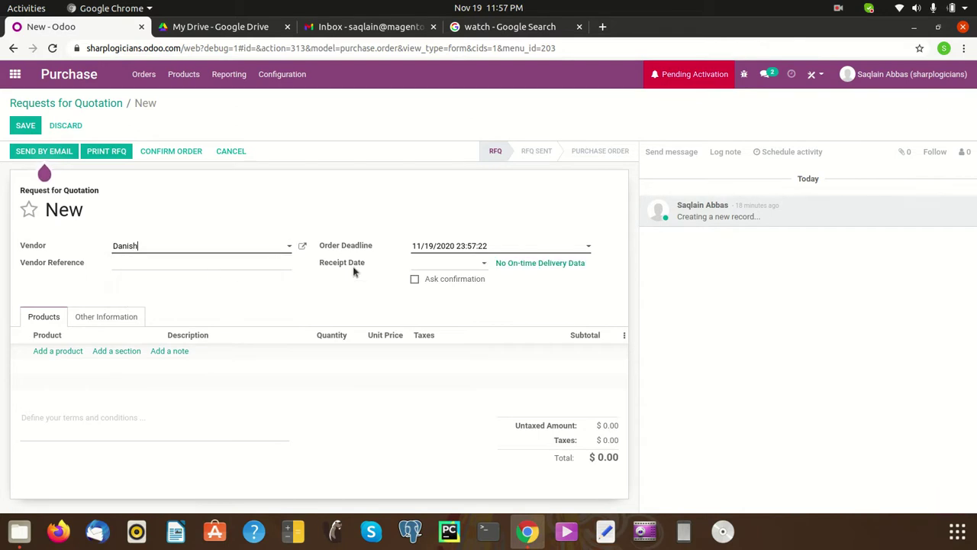
# Step: Add the Bag product to the request for quotation with quantity 11 and unit price 9
pyautogui.click(59, 352)
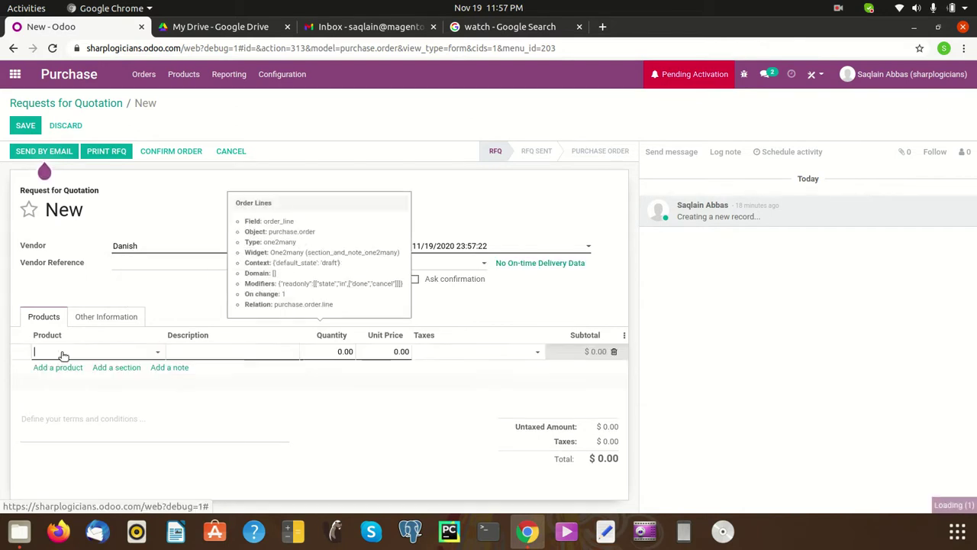
pyautogui.click(158, 352)
pyautogui.click(150, 368)
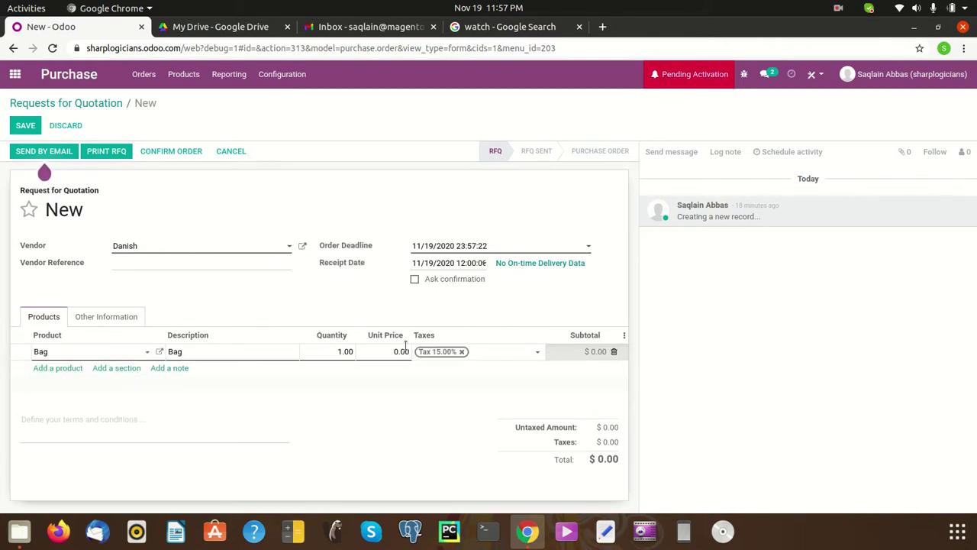
pyautogui.write('1')
pyautogui.press('Tab')
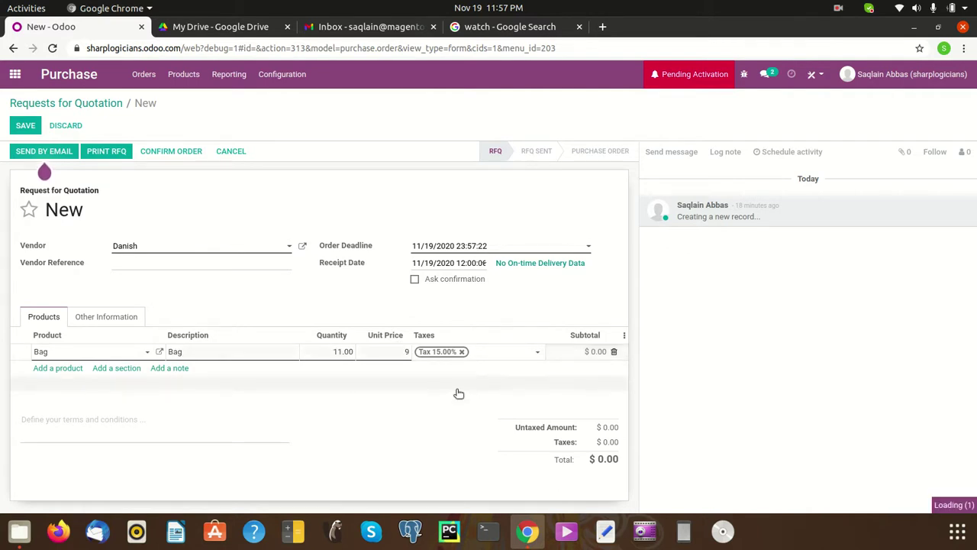
# Step: Set the Bag order line's quantity to 10
pyautogui.click(336, 352)
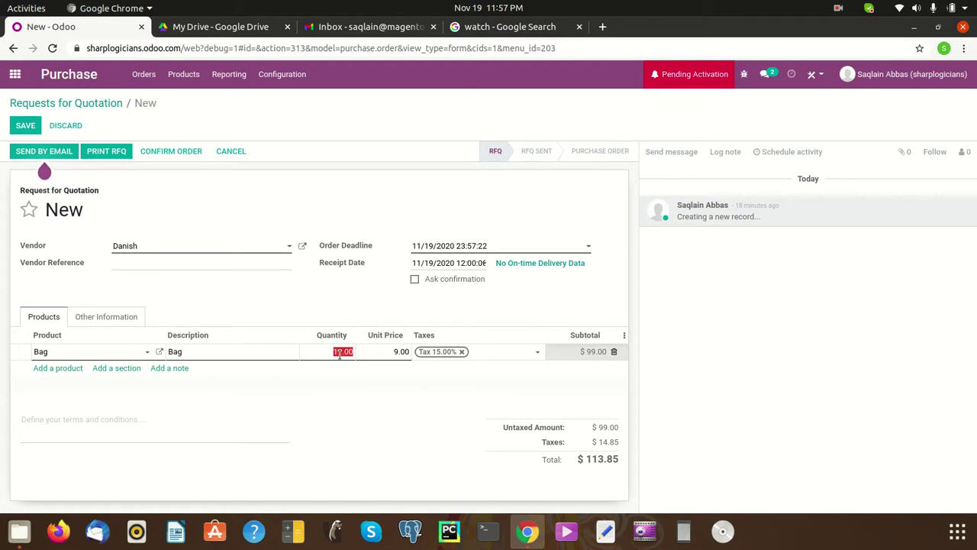
pyautogui.write('10')
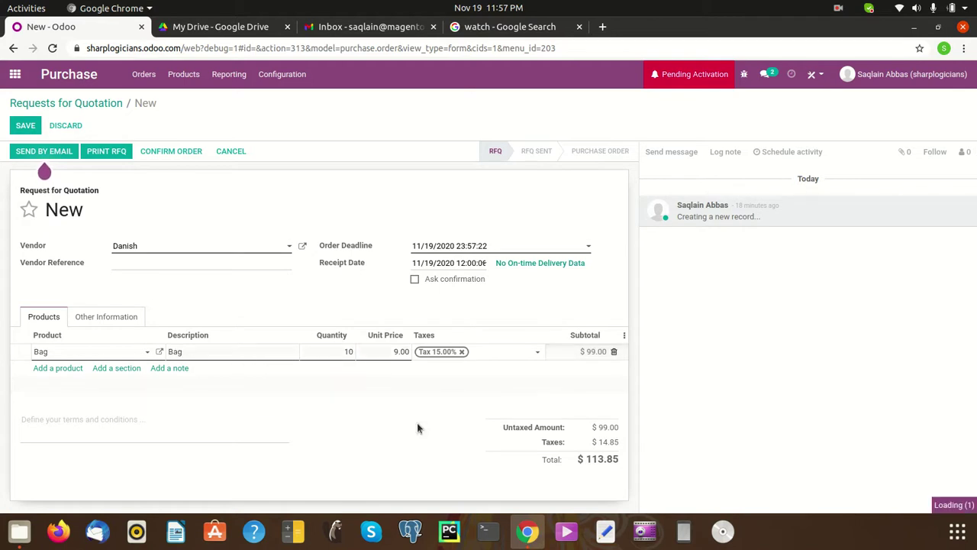
pyautogui.click(296, 306)
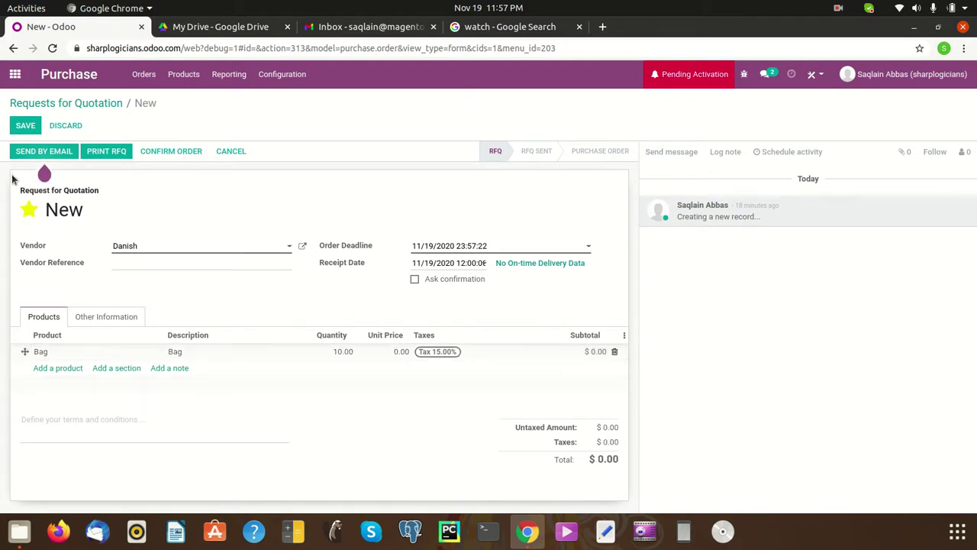
# Step: Save and confirm the purchase order, and validate its incoming receipt for the full Bag quantity
pyautogui.click(25, 125)
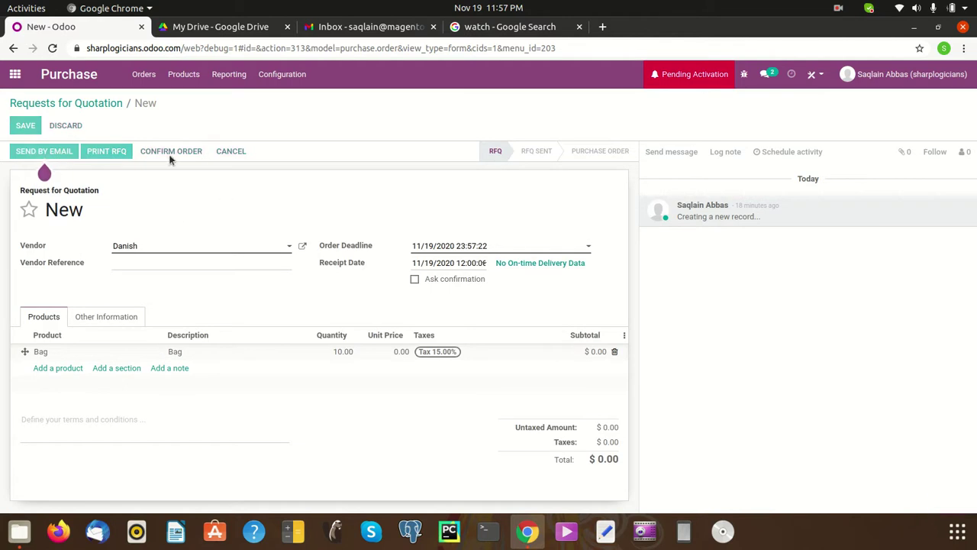
pyautogui.click(175, 155)
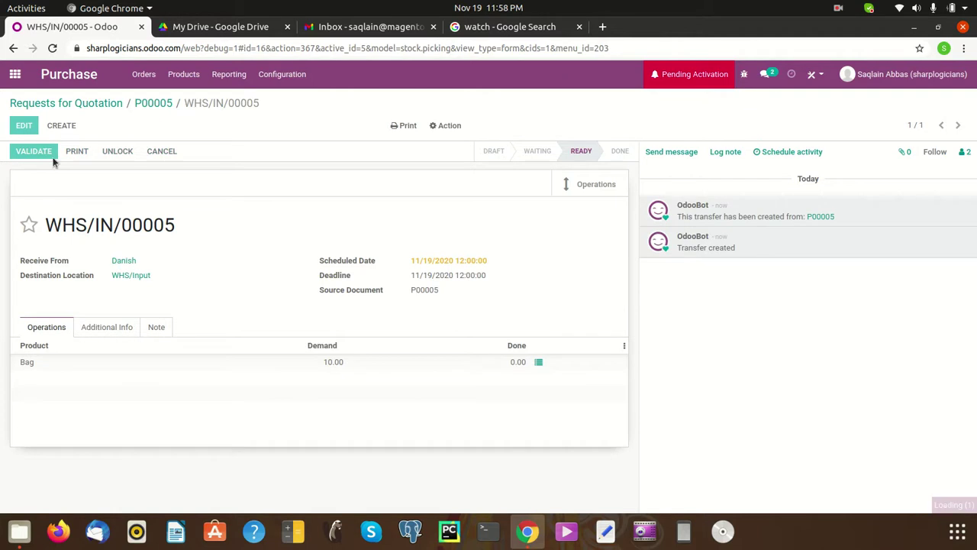
pyautogui.click(43, 150)
pyautogui.click(217, 185)
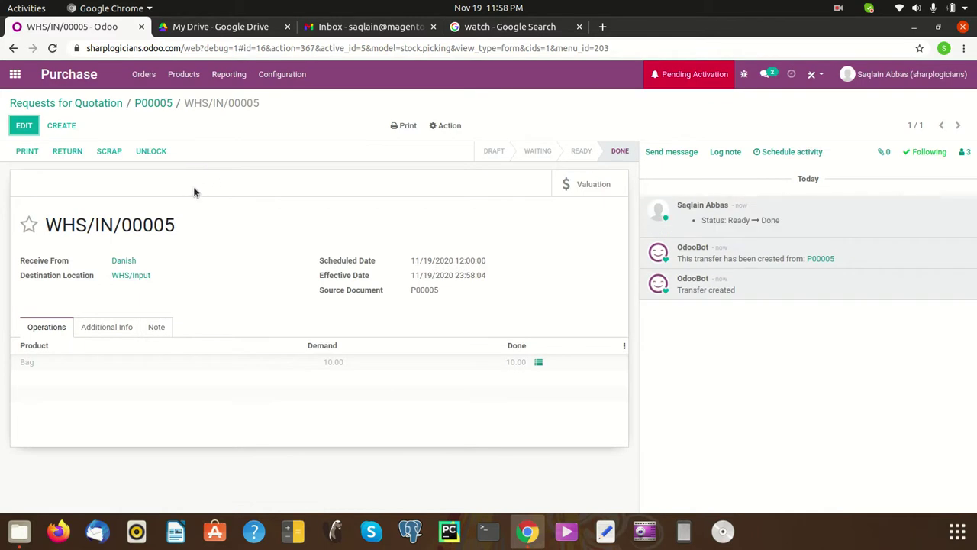
# Step: Start a new quotation in Sales and create a new customer for it by entering the customer's name
pyautogui.click(19, 77)
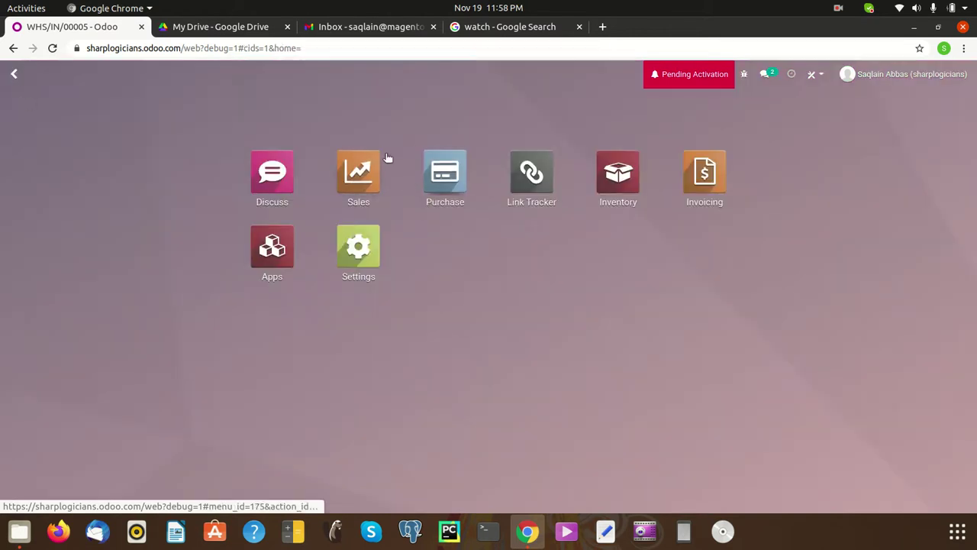
pyautogui.click(364, 186)
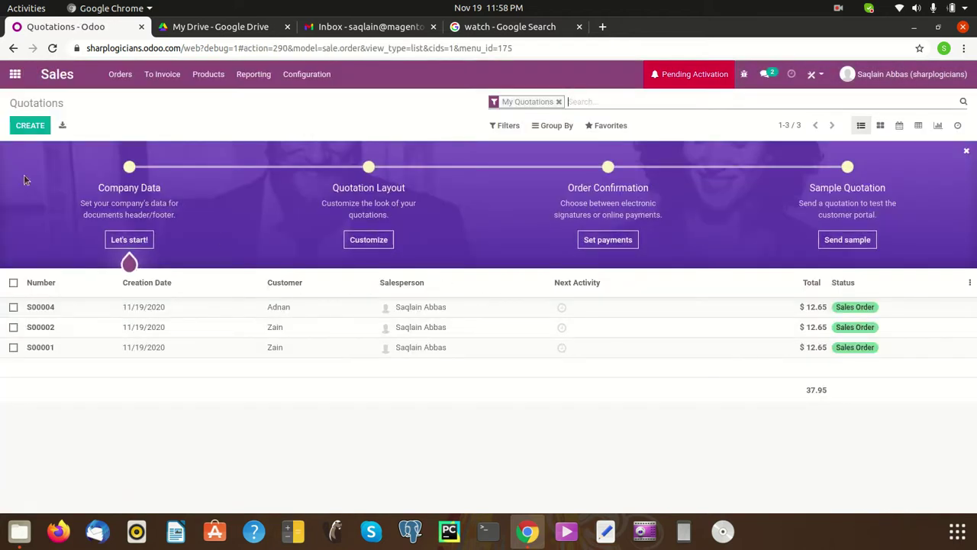
pyautogui.click(21, 128)
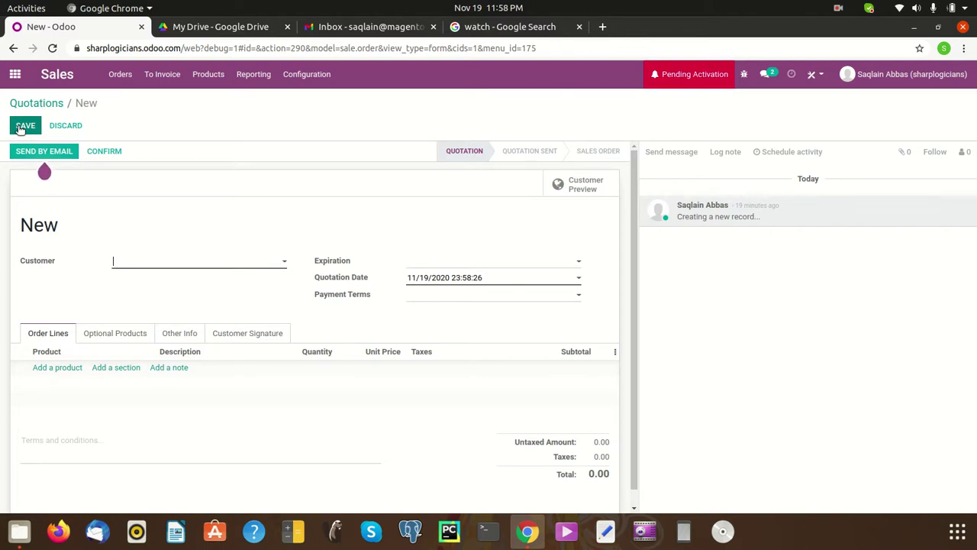
pyautogui.write('am')
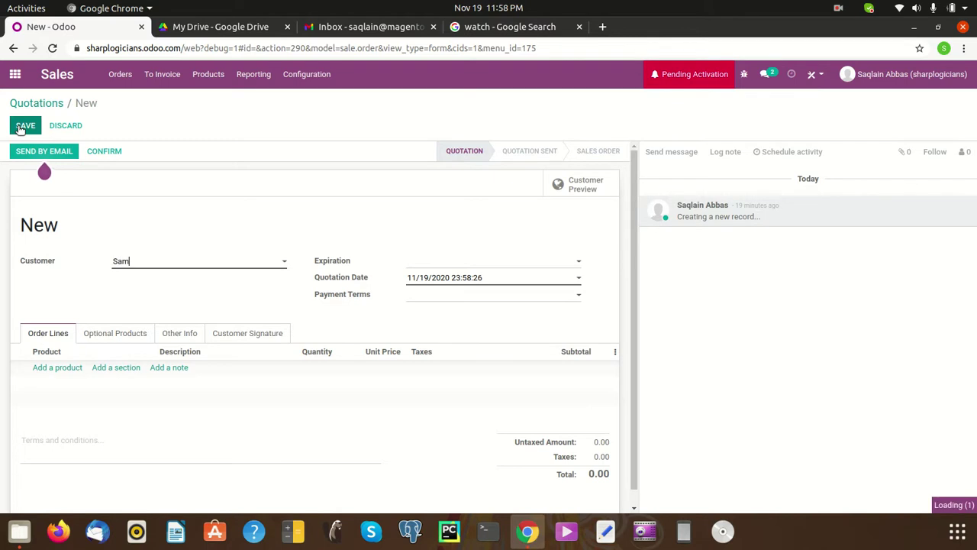
pyautogui.write('i')
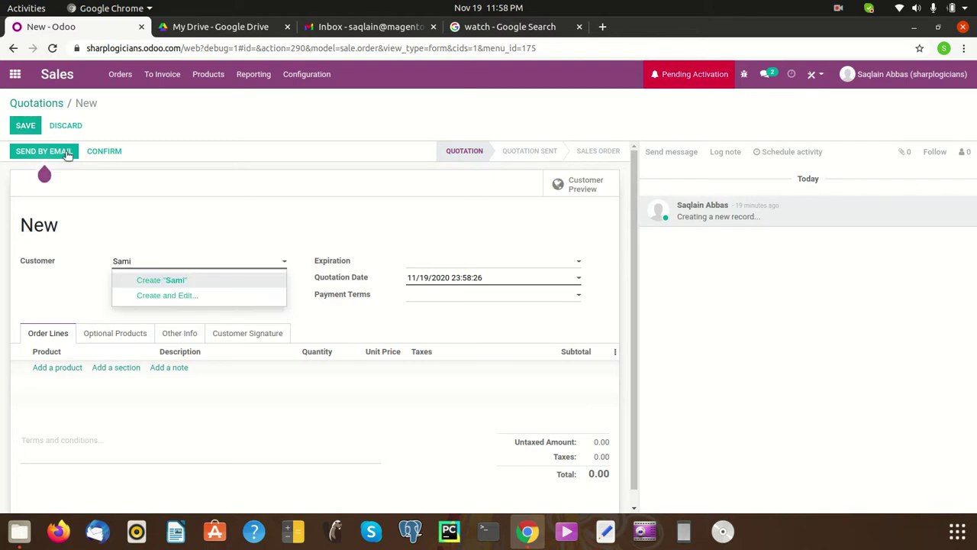
pyautogui.click(191, 282)
# Step: Set the quotation's payment terms to Immediate Payment and add the Bag product as an order line
pyautogui.click(551, 296)
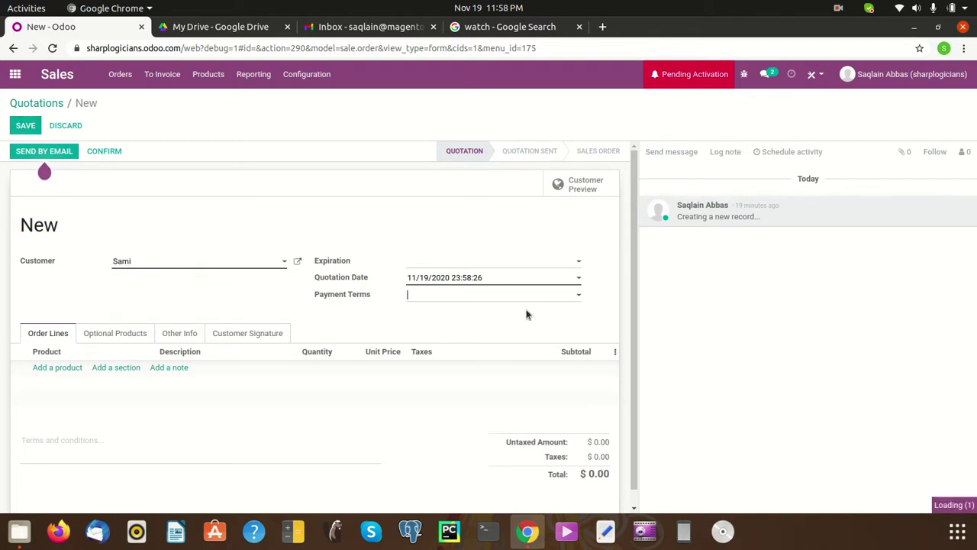
pyautogui.click(449, 312)
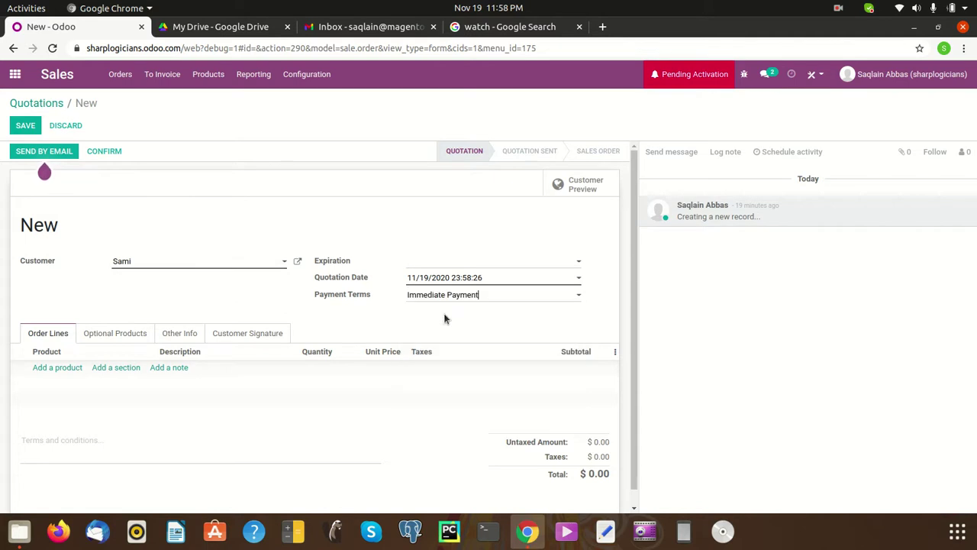
pyautogui.click(64, 369)
pyautogui.click(143, 372)
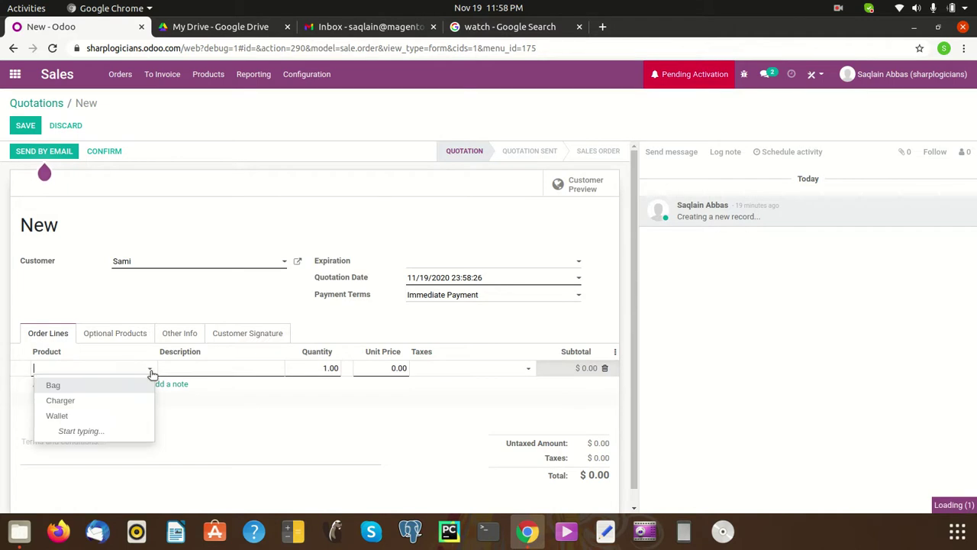
pyautogui.click(130, 387)
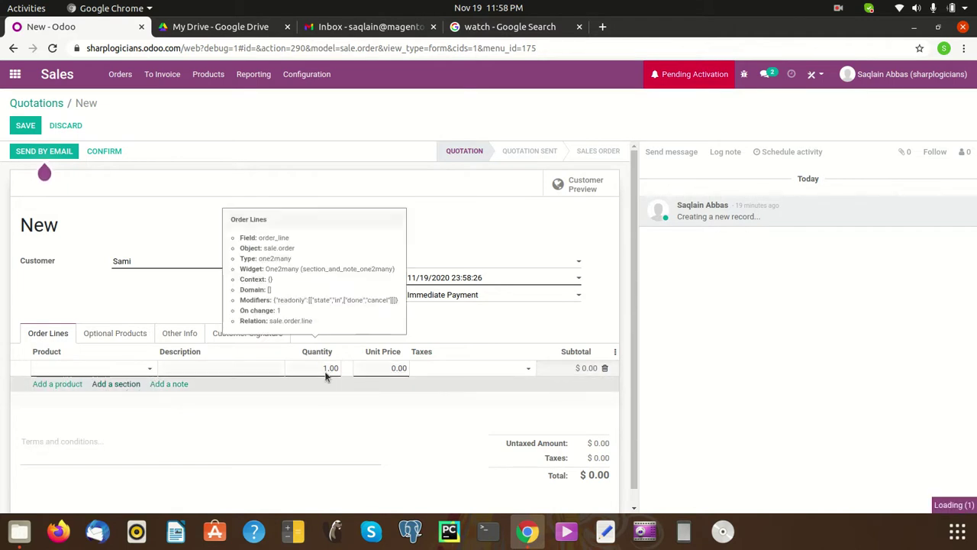
pyautogui.click(440, 324)
# Step: Save and confirm the quotation, and open the sales order's delivery transfers
pyautogui.click(22, 127)
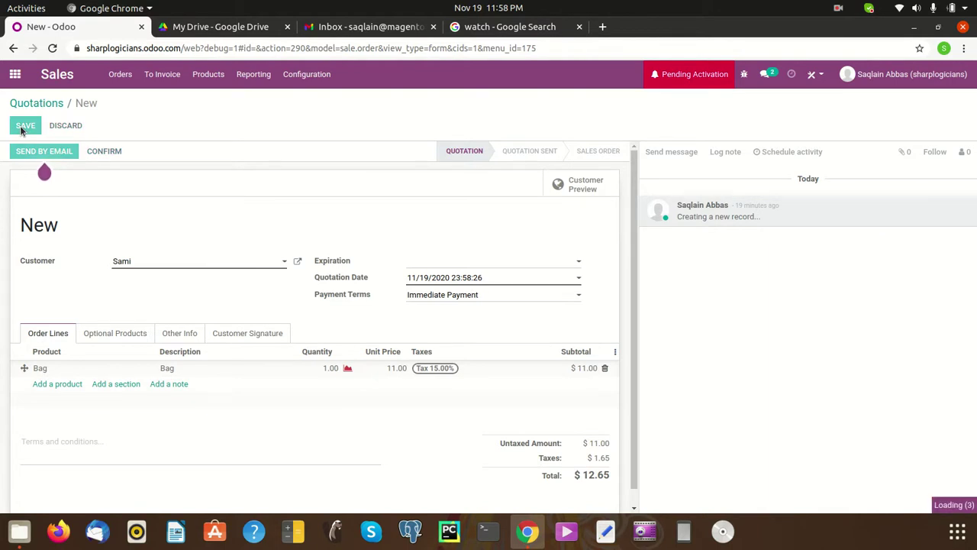
pyautogui.click(109, 156)
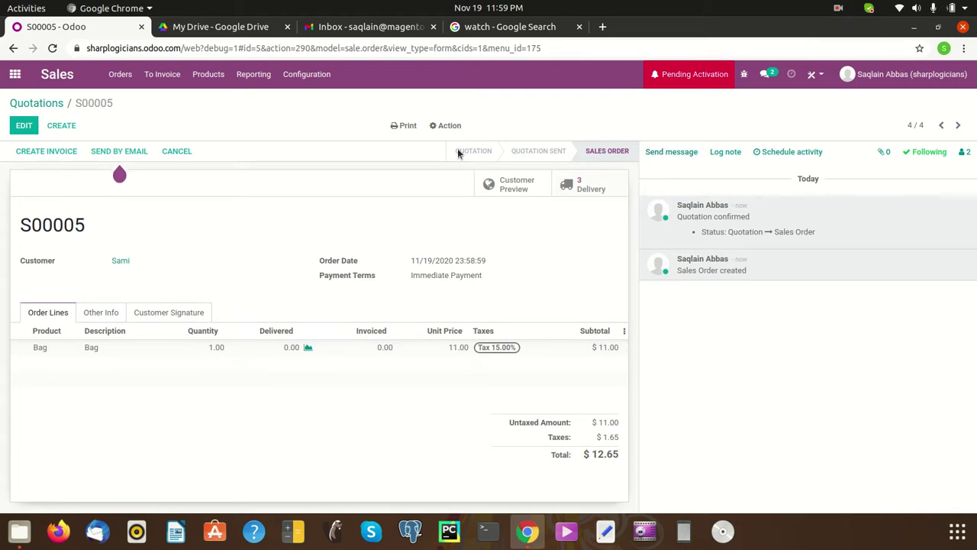
pyautogui.click(579, 189)
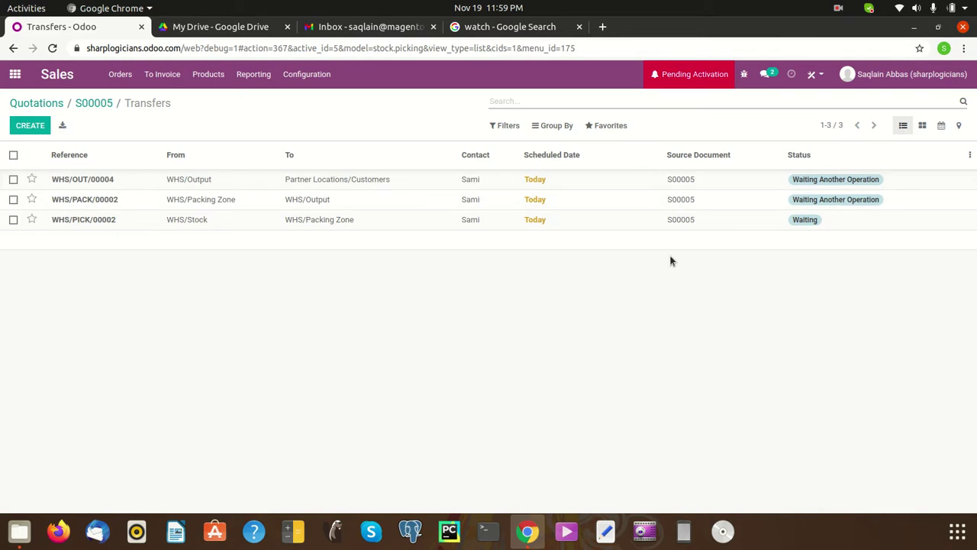
# Step: Try to validate the transfer from WHS/Stock to WHS/Packing Zone, and open that transfer for editing
pyautogui.click(498, 228)
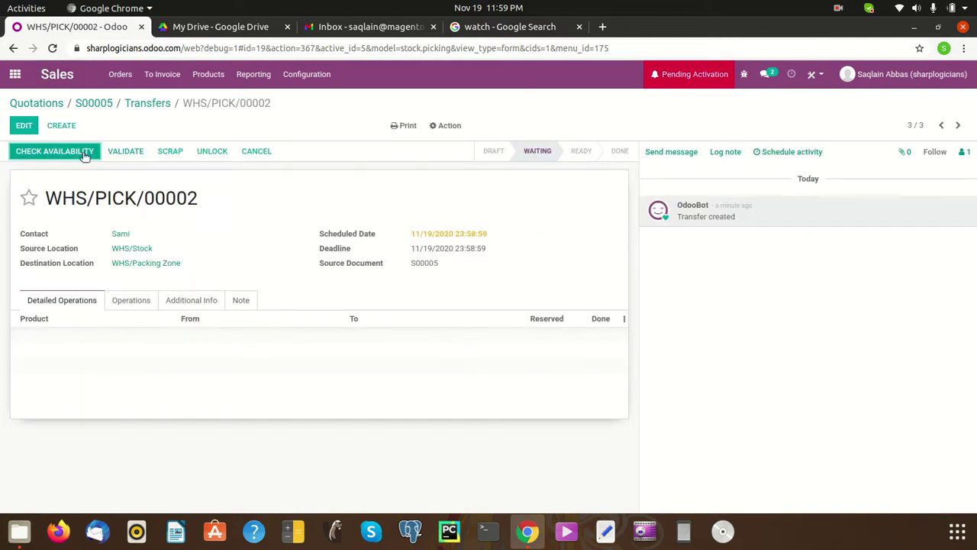
pyautogui.click(108, 156)
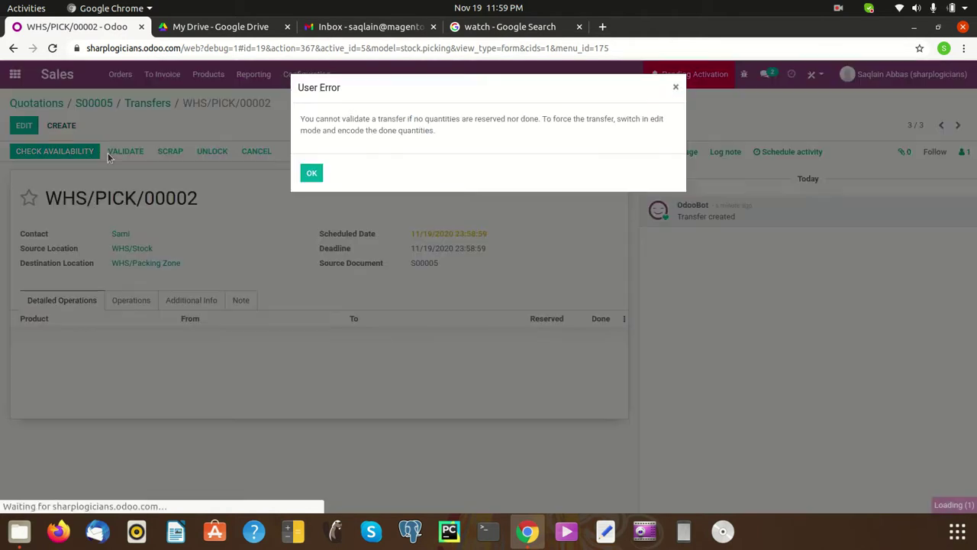
pyautogui.click(311, 173)
pyautogui.click(24, 126)
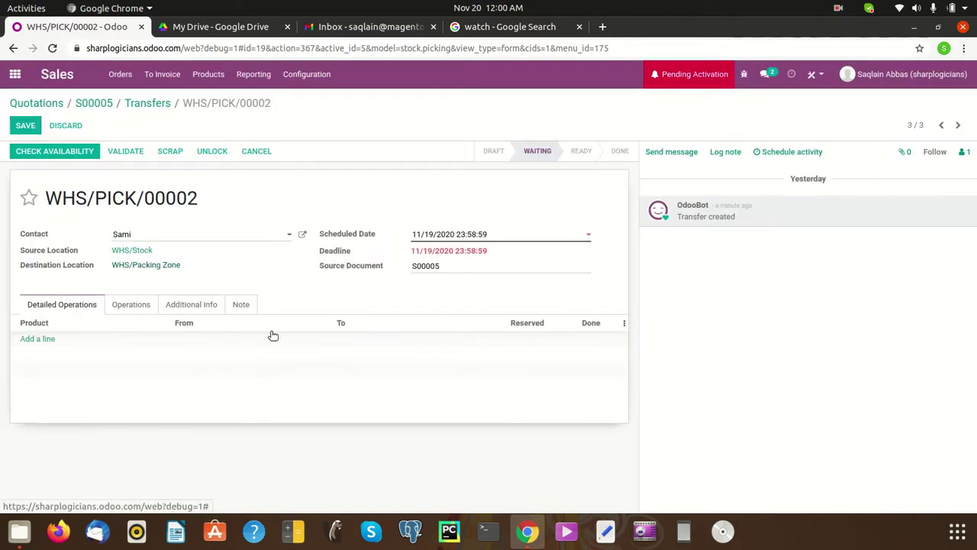
pyautogui.click(43, 339)
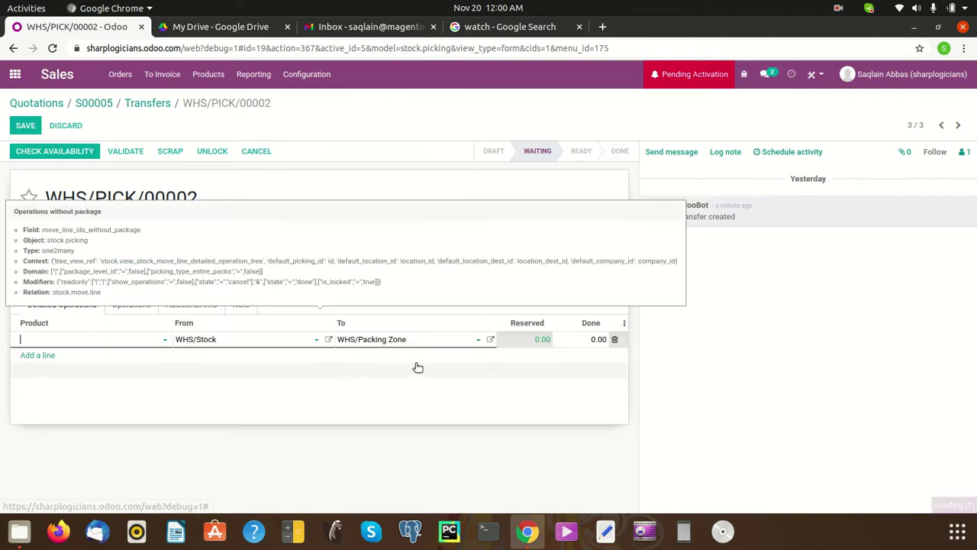
pyautogui.click(599, 339)
pyautogui.write('1')
pyautogui.click(537, 402)
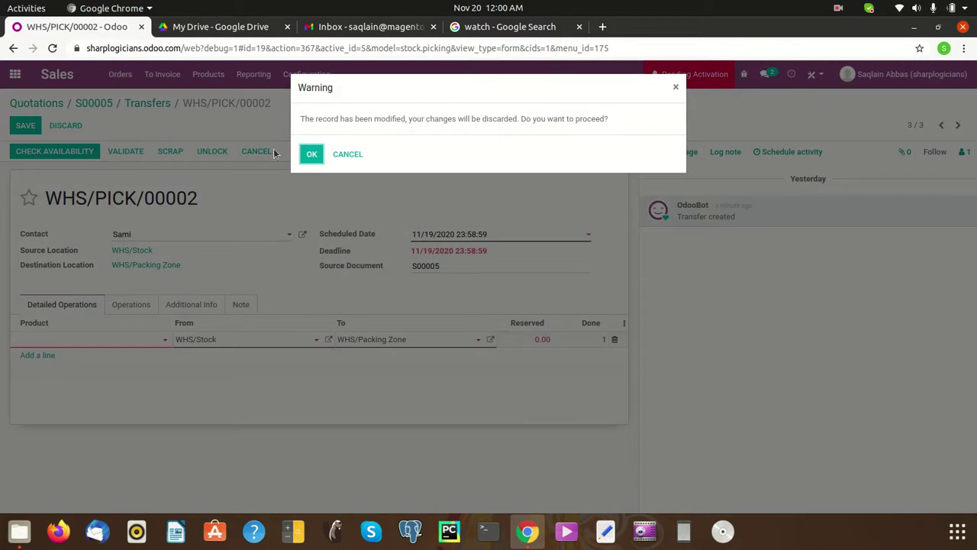
pyautogui.click(315, 160)
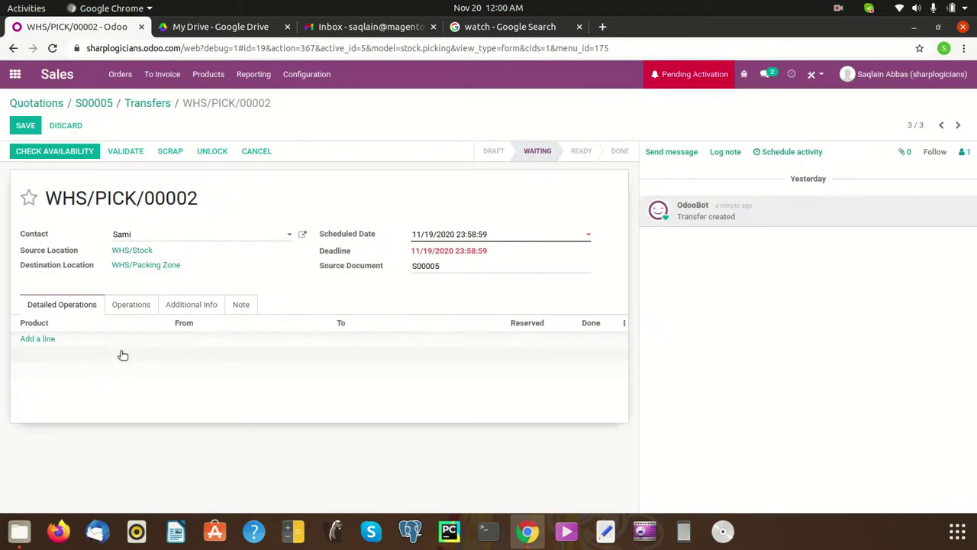
# Step: Add a detailed operation line for the Bag product to the pick transfer, with a done quantity of 1
pyautogui.click(42, 340)
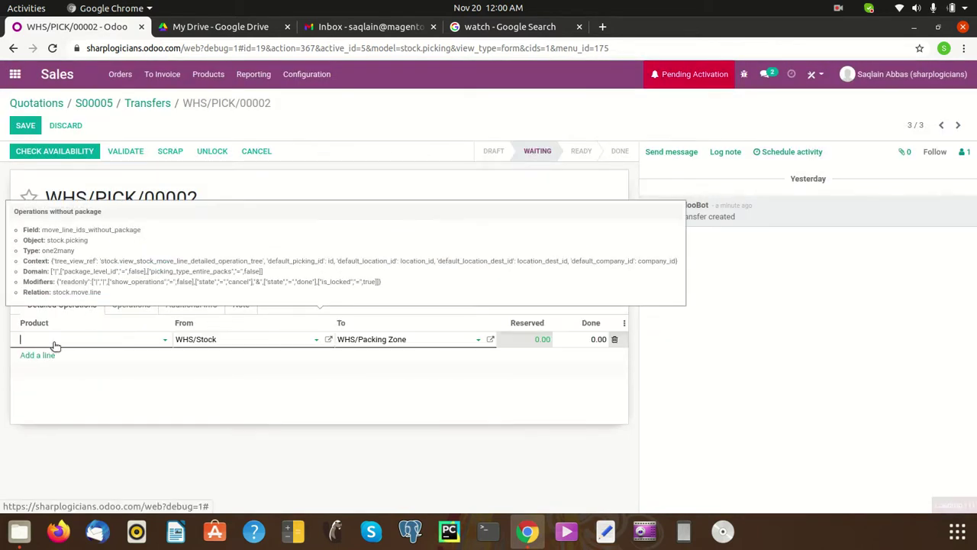
pyautogui.click(122, 343)
pyautogui.click(122, 357)
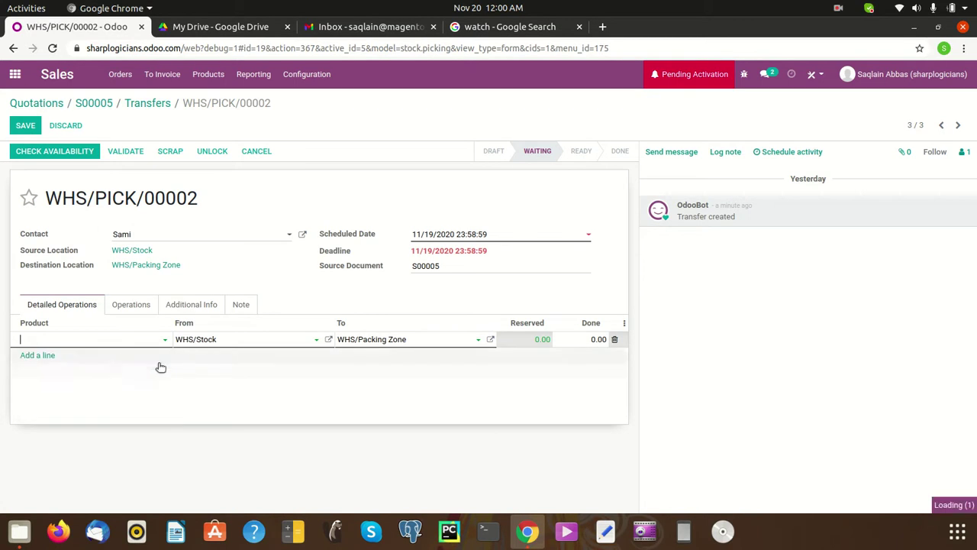
pyautogui.click(565, 372)
pyautogui.click(588, 341)
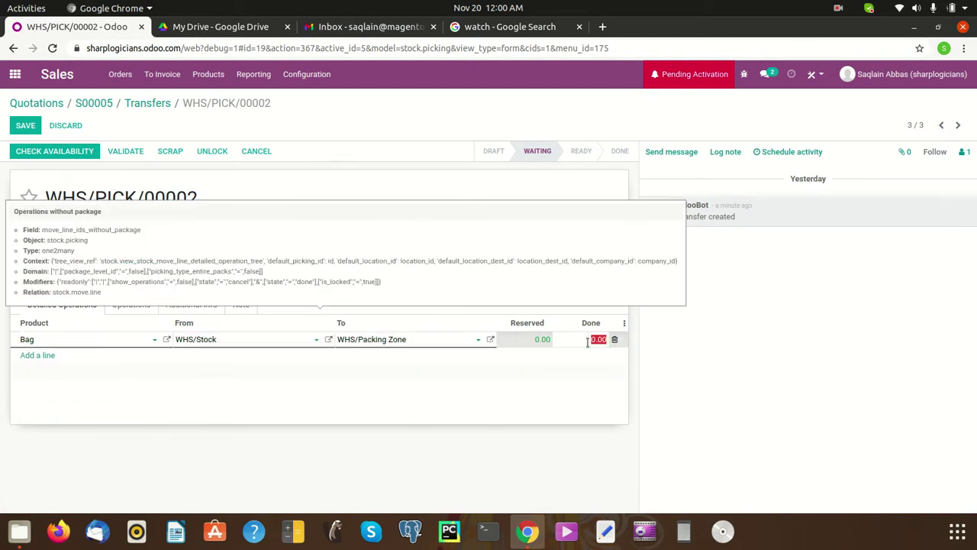
pyautogui.write('1')
pyautogui.click(440, 405)
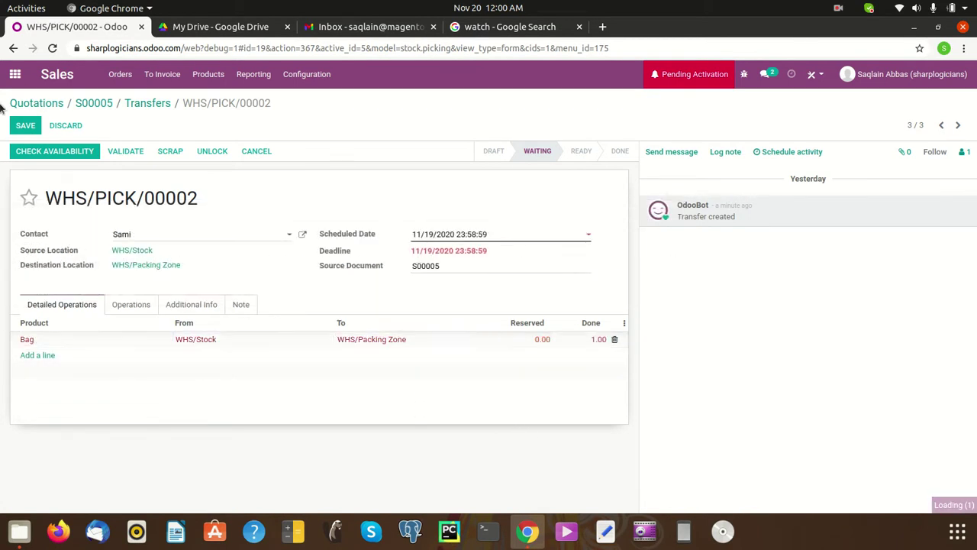
# Step: Save and validate the pick transfer, and return to its sales order
pyautogui.click(20, 130)
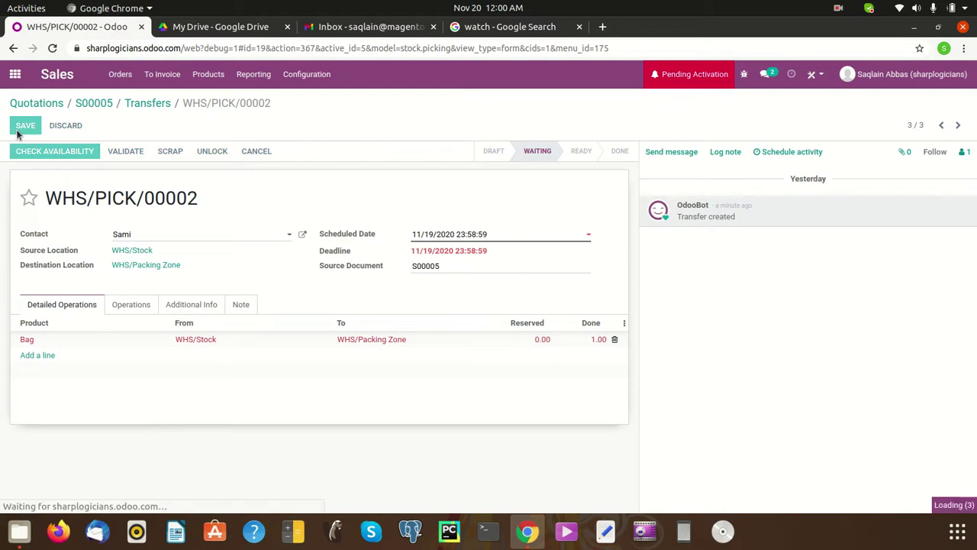
pyautogui.click(126, 152)
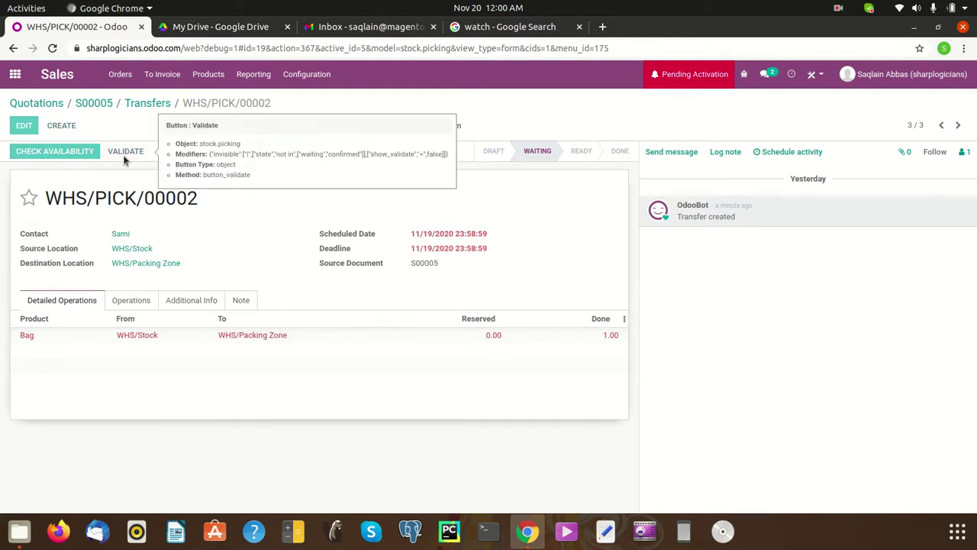
pyautogui.click(79, 105)
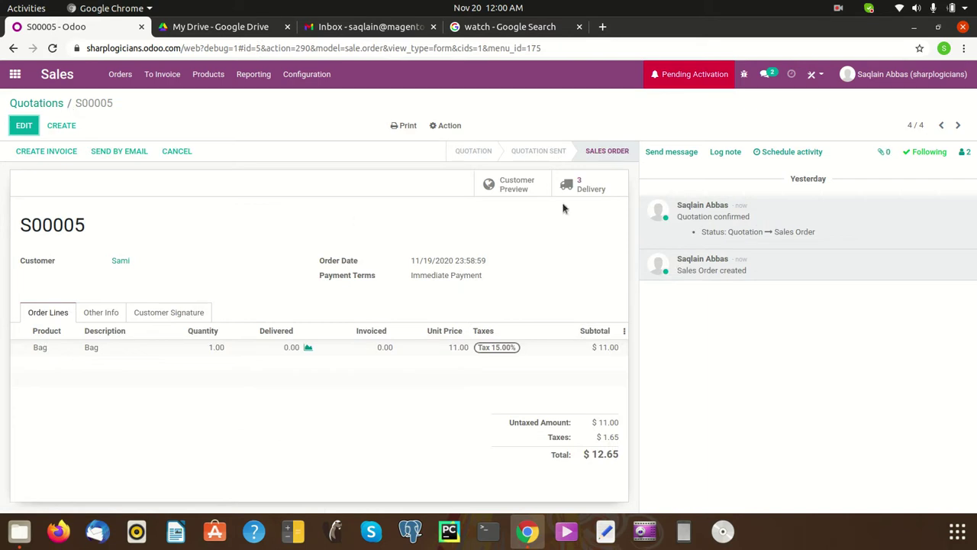
# Step: Open the late Pack transfer for the sales order in Inventory and validate it, processing all quantities
pyautogui.click(16, 74)
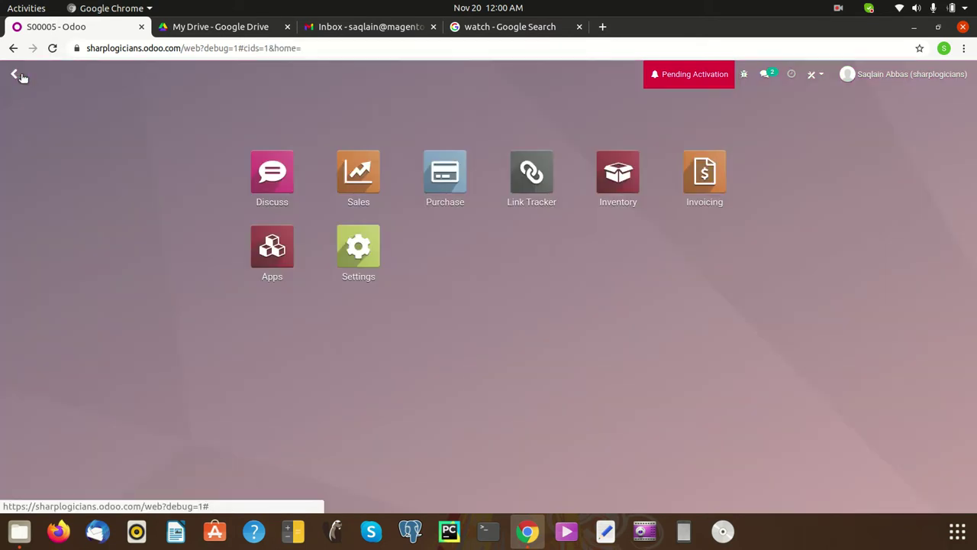
pyautogui.click(623, 192)
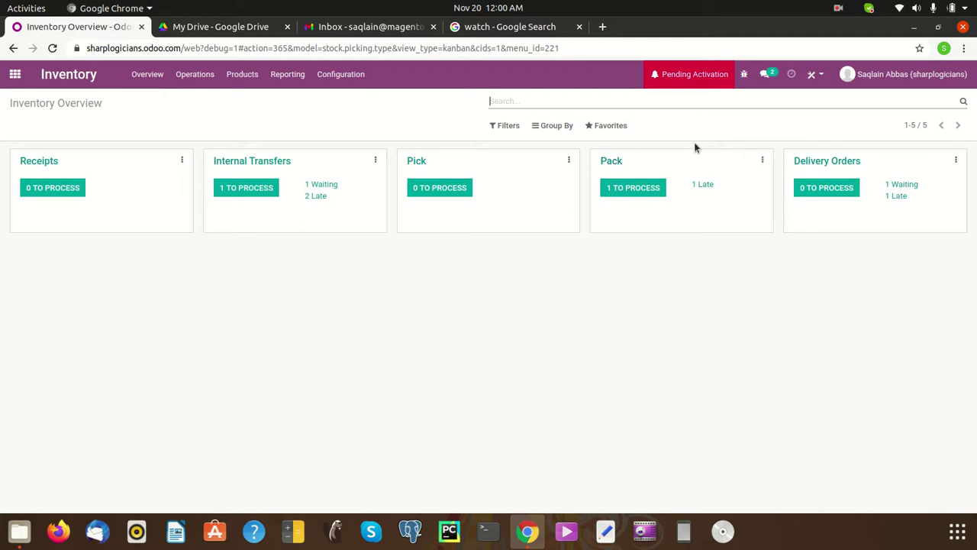
pyautogui.click(704, 187)
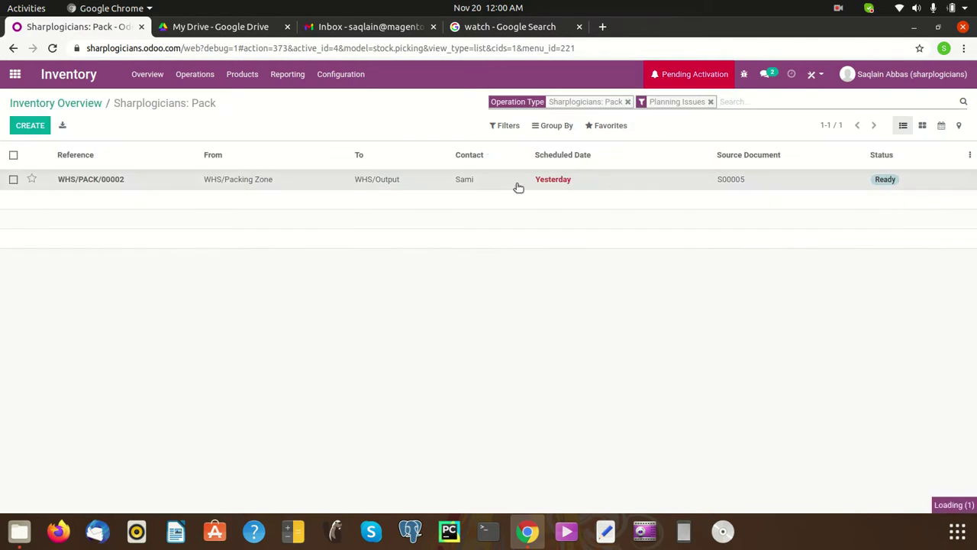
pyautogui.click(517, 187)
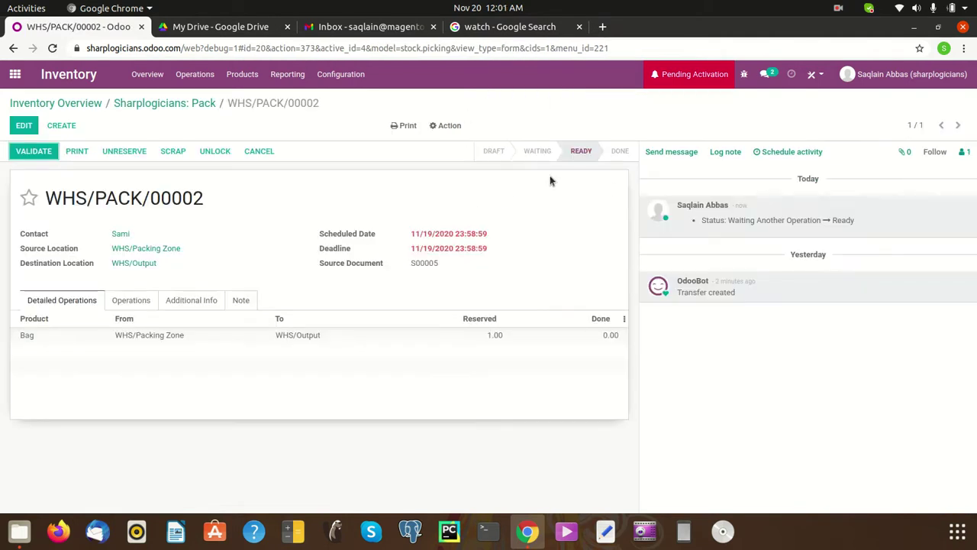
pyautogui.click(31, 155)
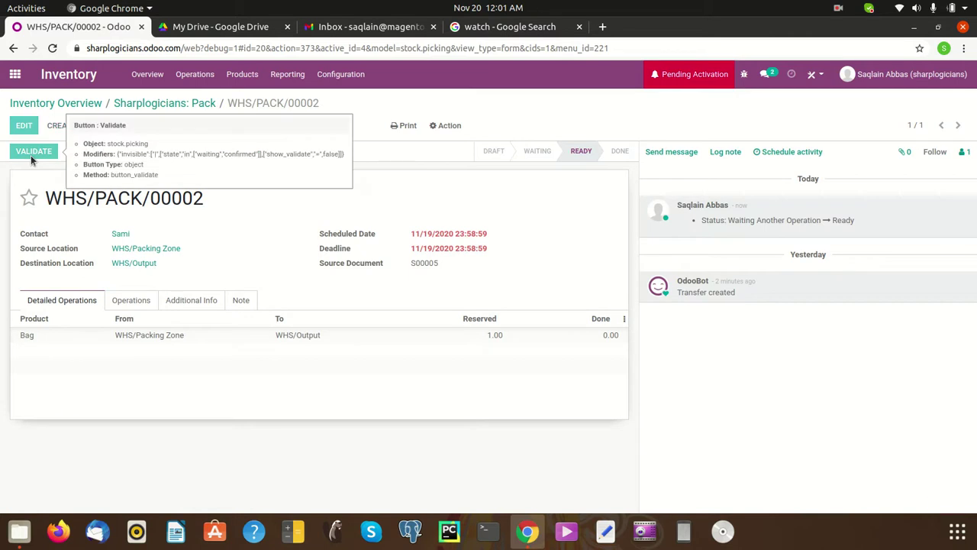
pyautogui.click(222, 189)
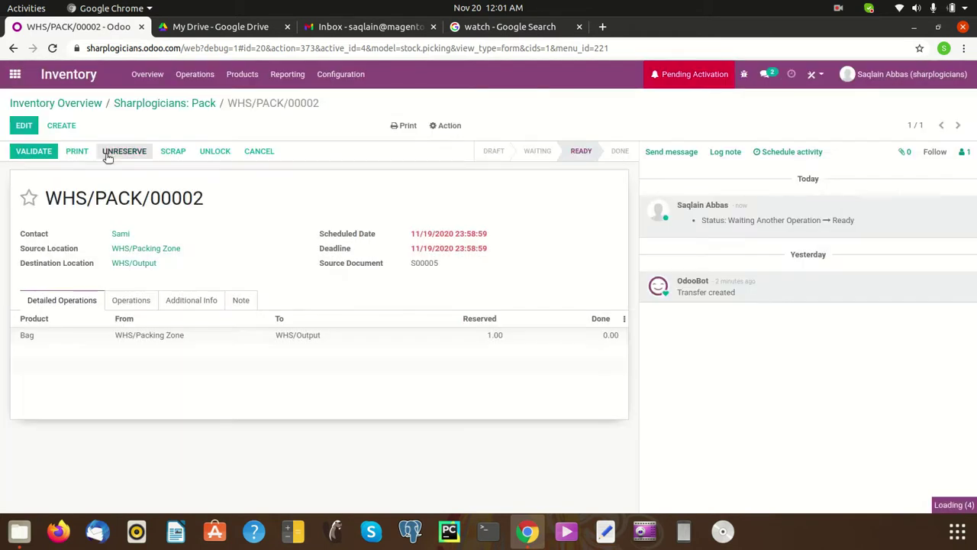
# Step: Open the late delivery order from the Inventory Overview and validate it, processing all quantities
pyautogui.click(81, 103)
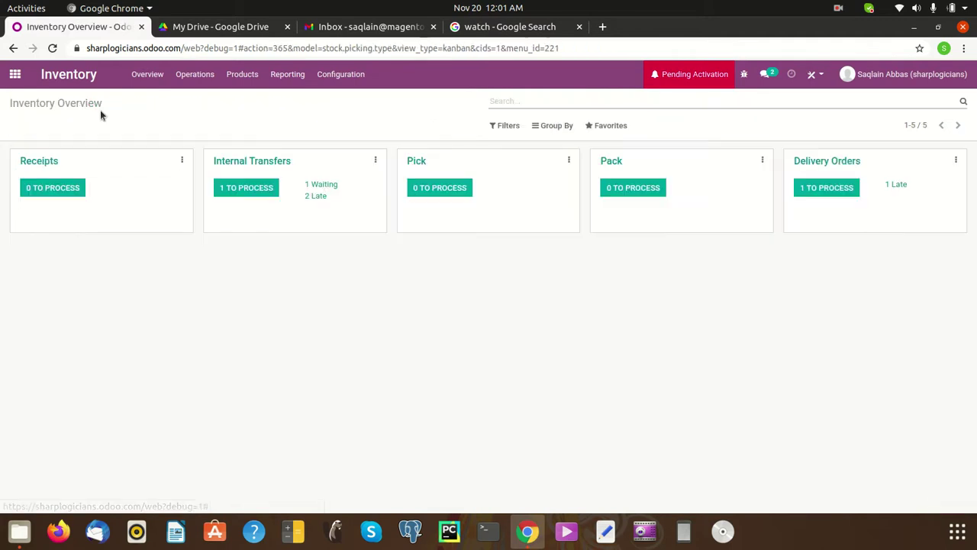
pyautogui.click(898, 185)
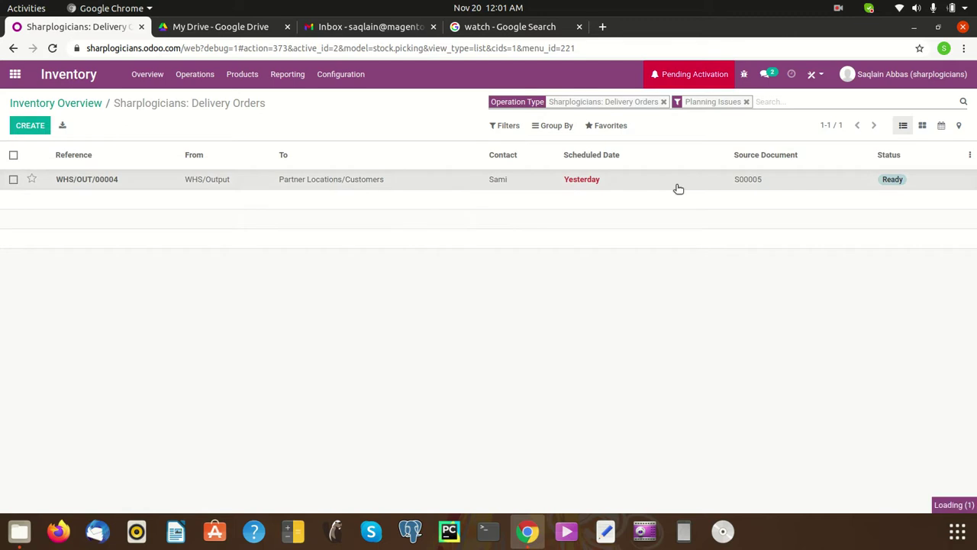
pyautogui.click(678, 188)
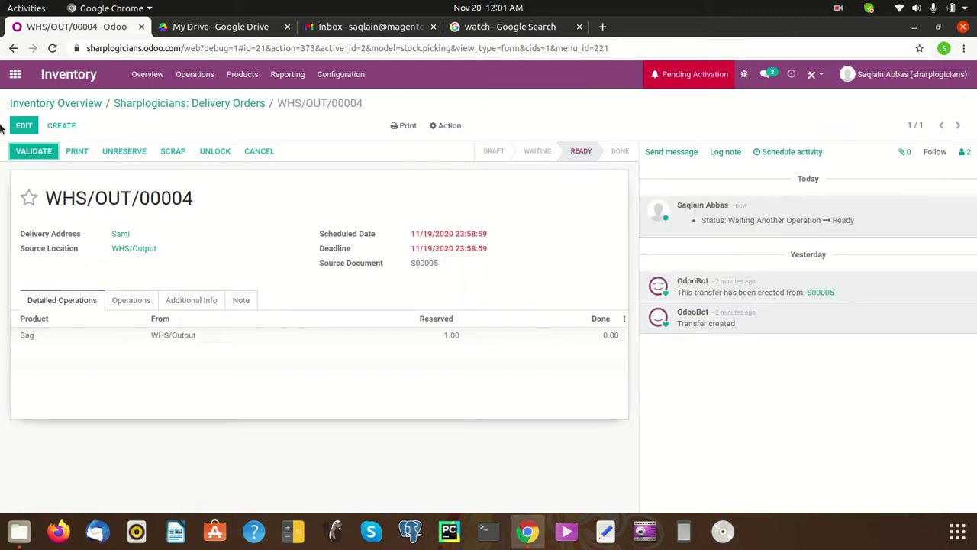
pyautogui.click(19, 151)
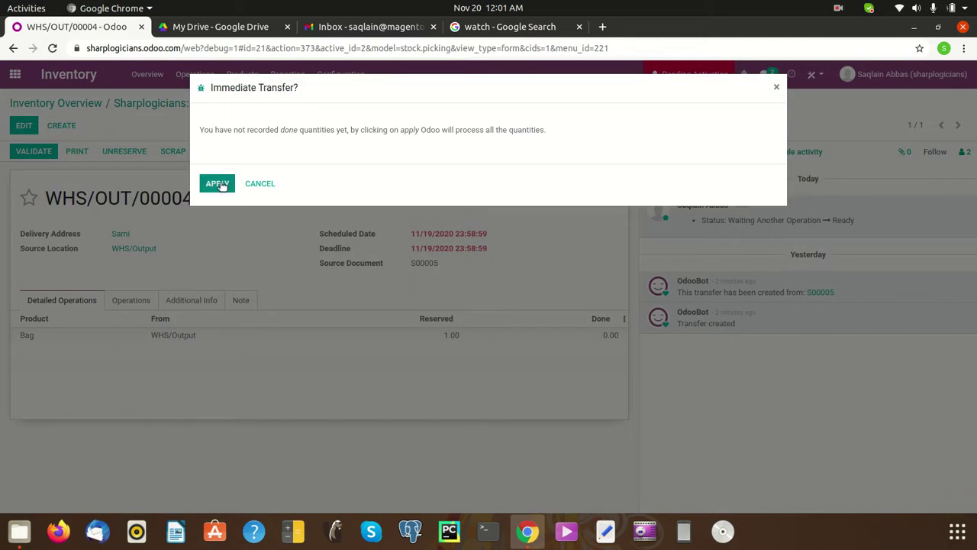
pyautogui.click(219, 184)
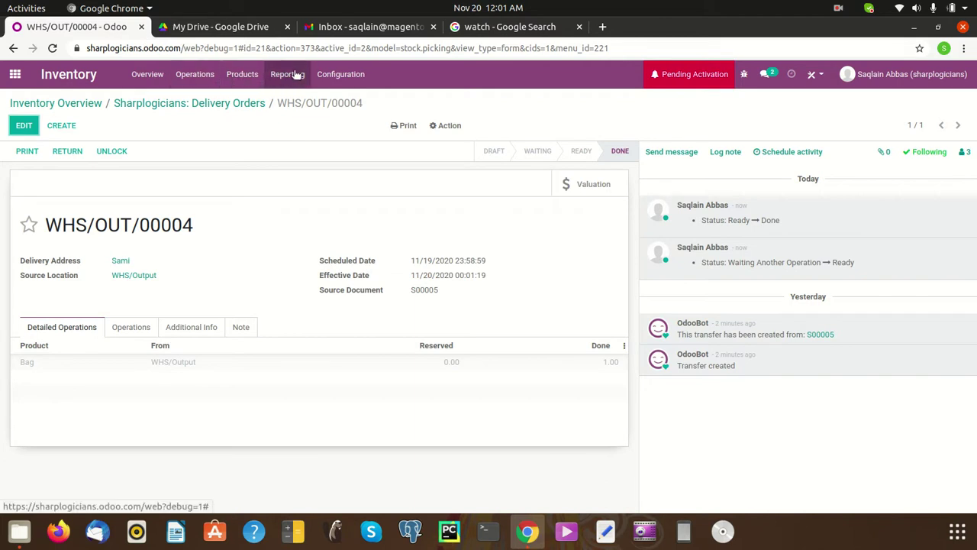
# Step: Open the Sharplogicians warehouse record and examine its shipment settings and routes
pyautogui.click(334, 75)
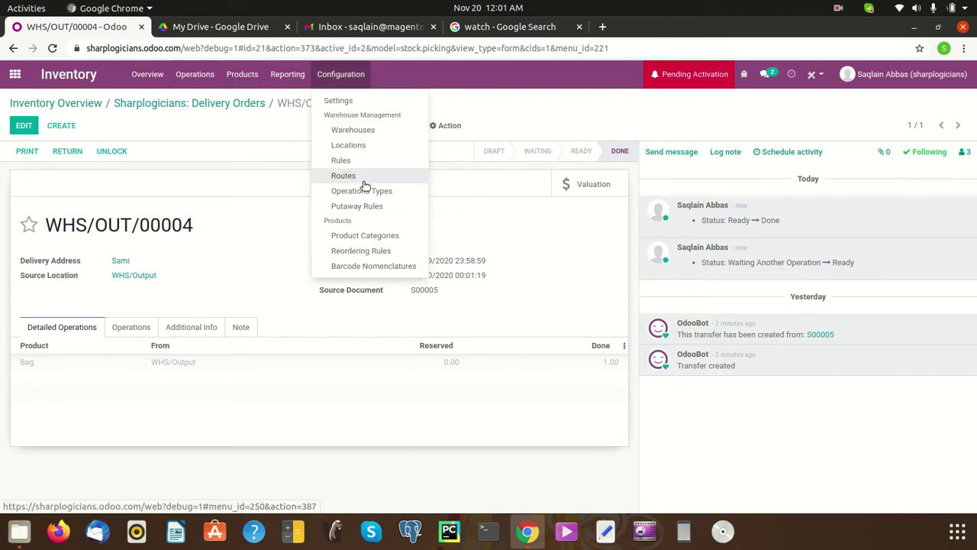
pyautogui.click(359, 131)
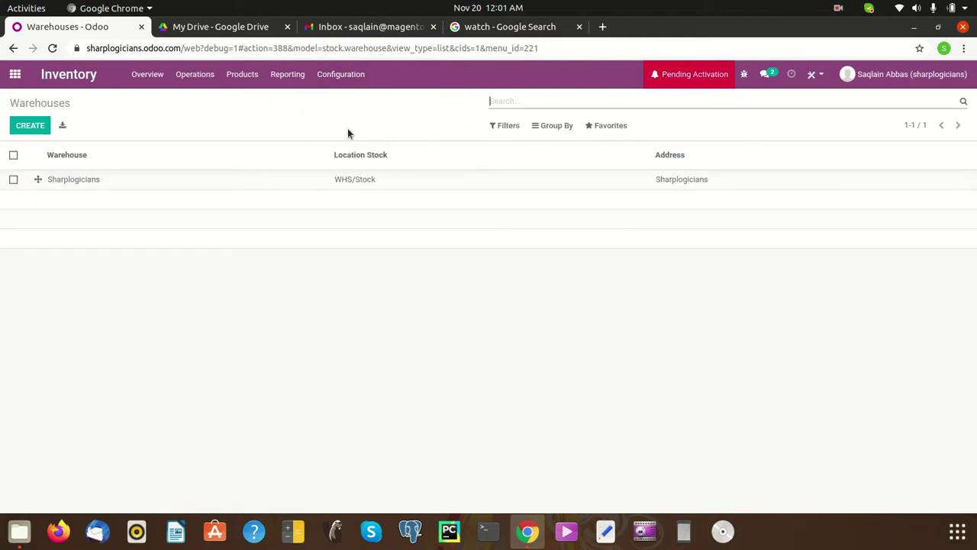
pyautogui.click(277, 181)
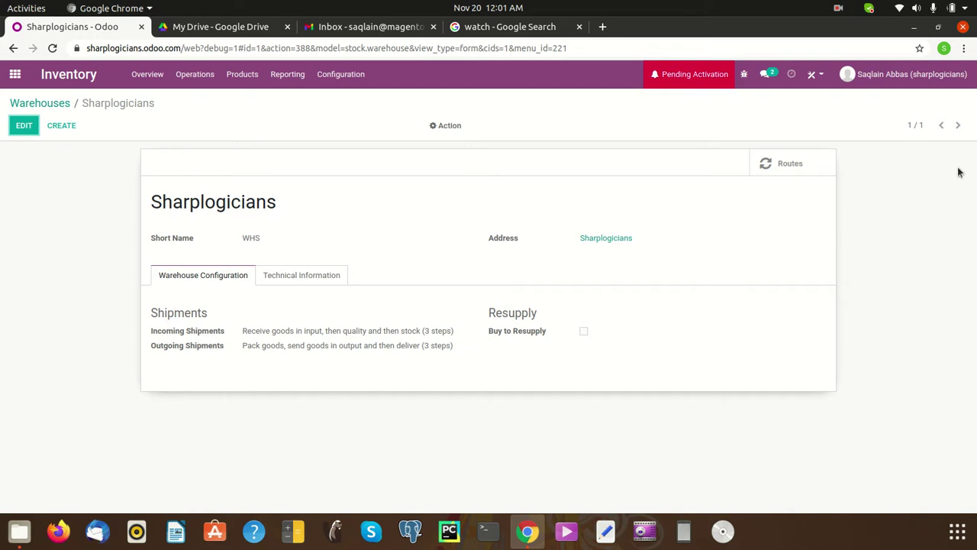
pyautogui.click(789, 163)
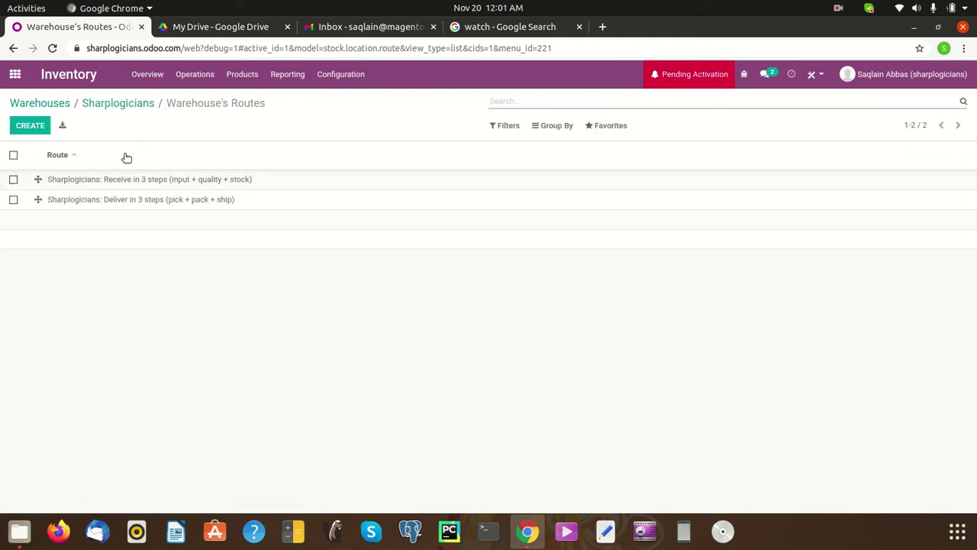
pyautogui.moveTo(268, 153)
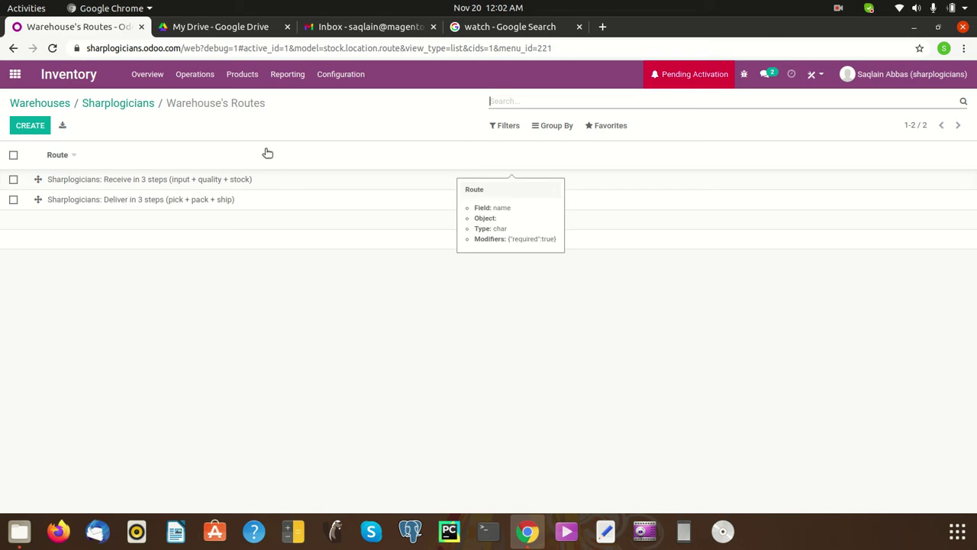
# Step: Show the Inventory configuration options for warehouse management
pyautogui.click(320, 84)
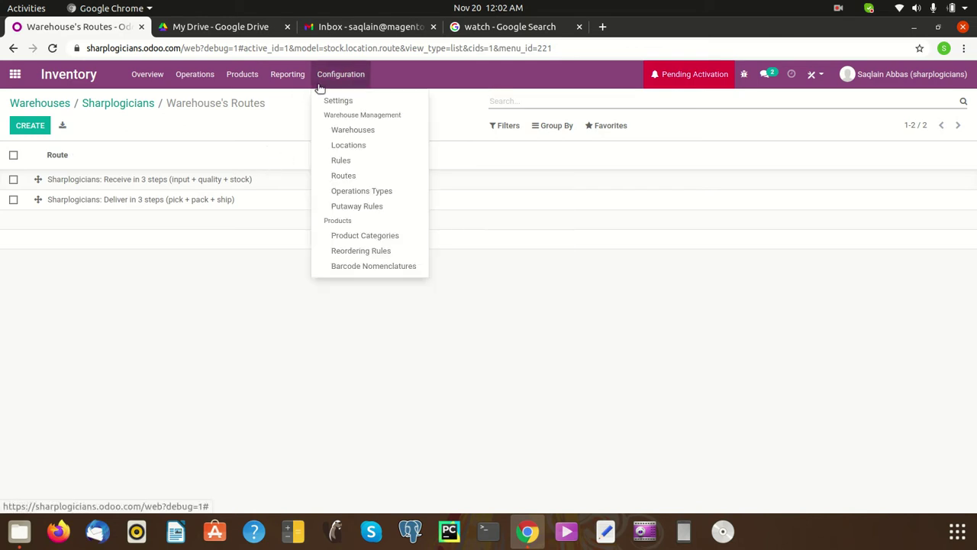